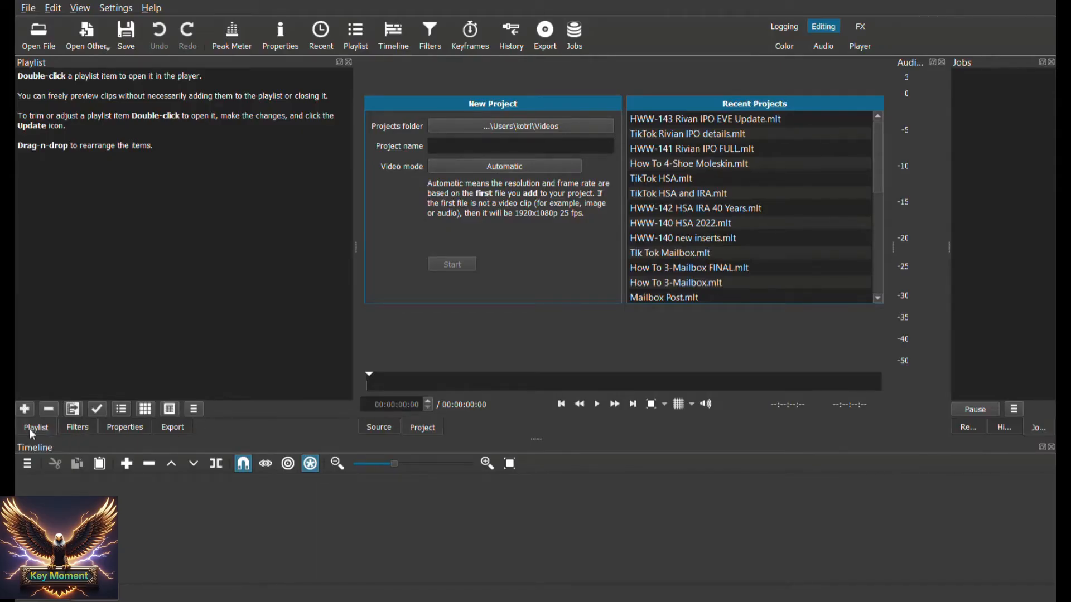
Add the Edit Example video from the YouTube Videos-Pre-Edit folder to the playlist
left_click(75, 428)
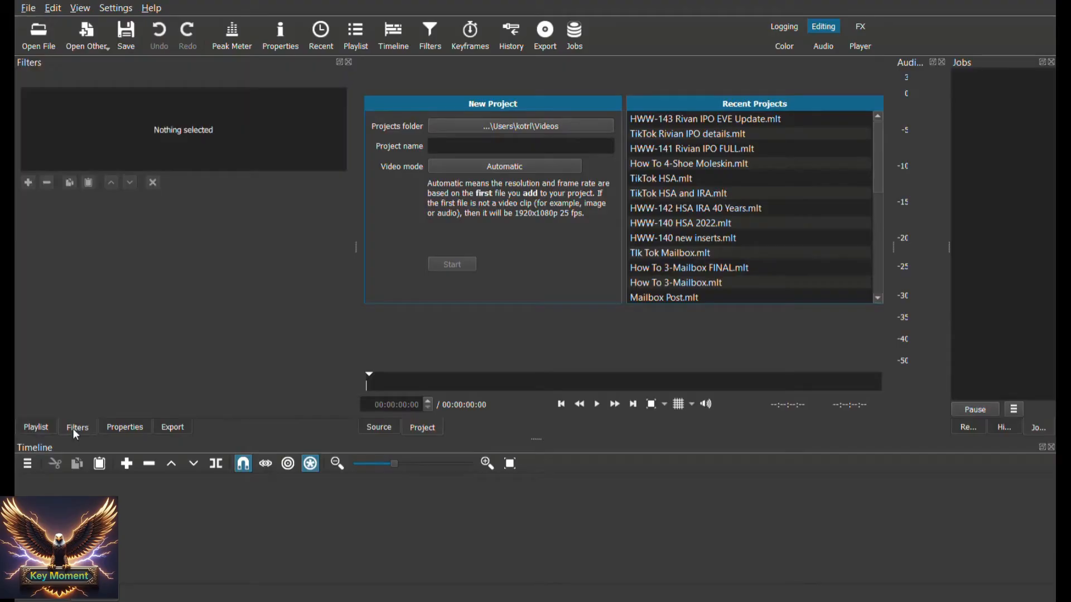
left_click(39, 429)
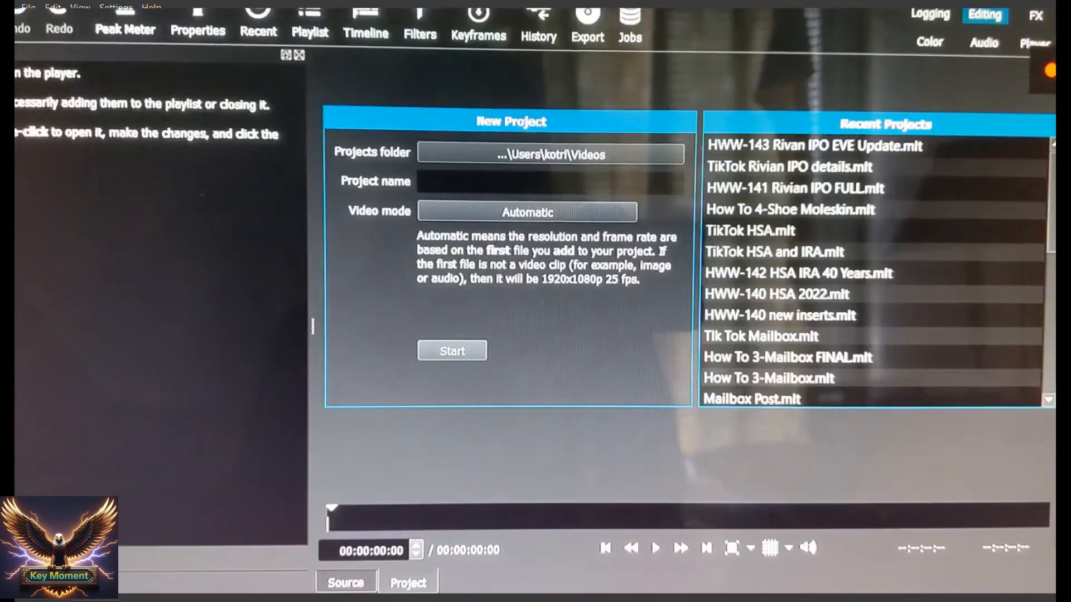
key("alt+Tab")
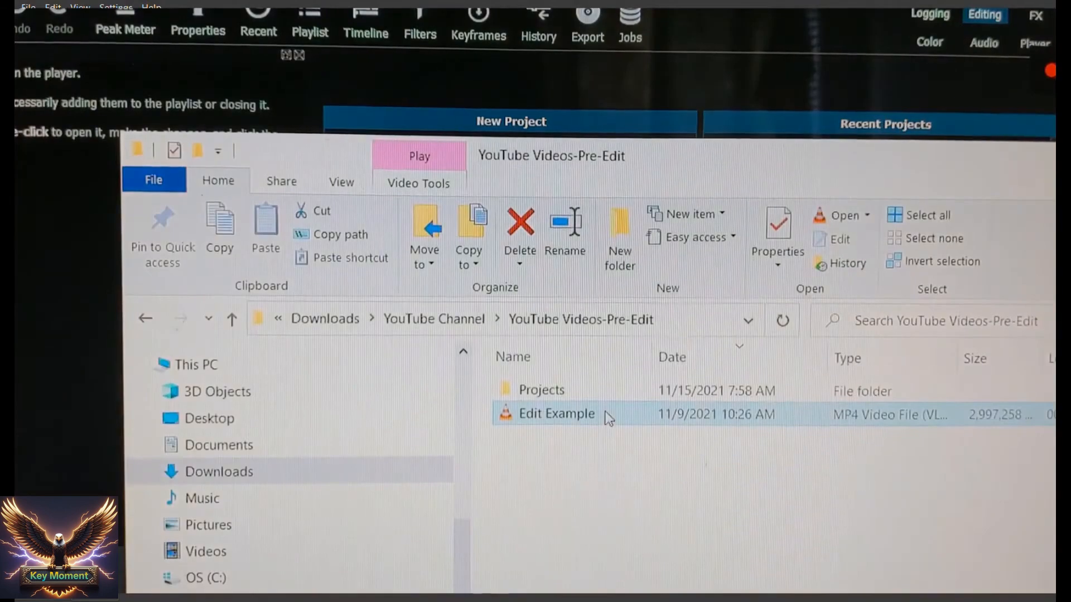
left_click_drag(609, 418, 22, 279)
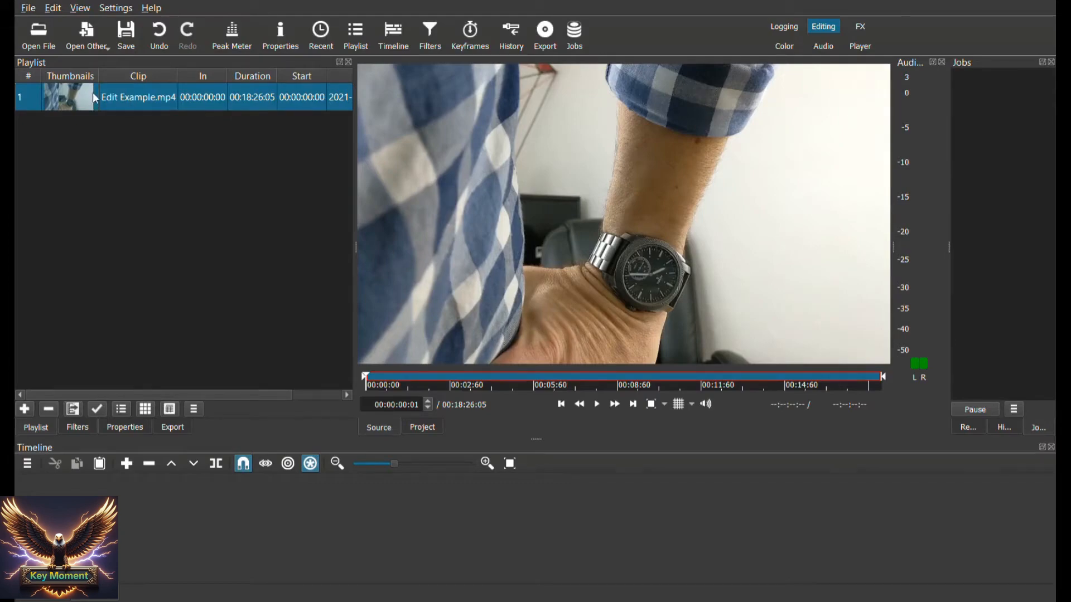
Place the Edit Example.mp4 clip at the start of a new video track and enlarge the timeline area
left_click_drag(92, 98, 119, 522)
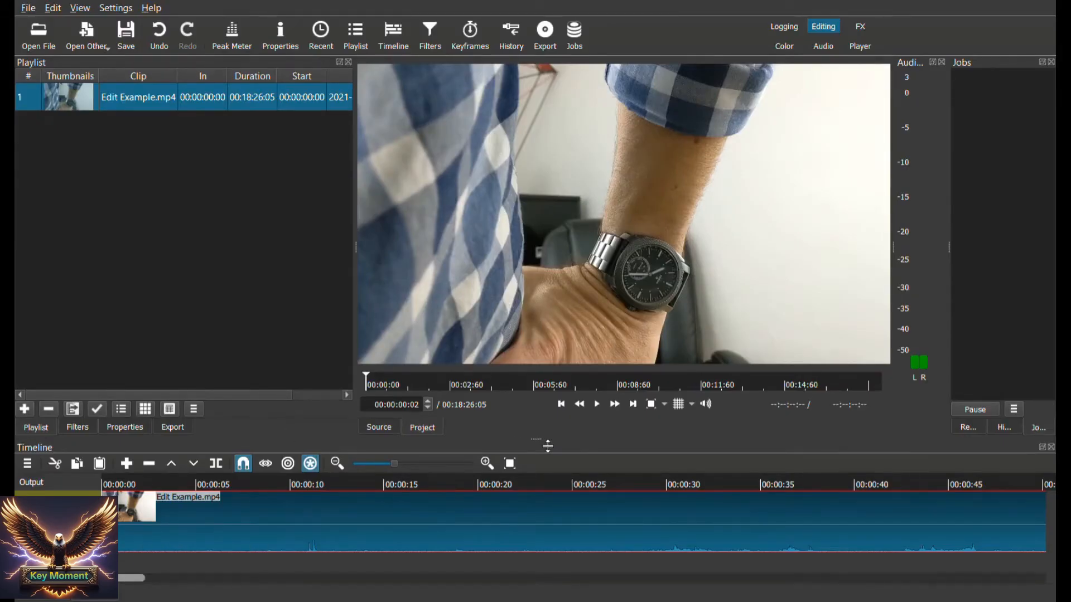
left_click_drag(549, 446, 547, 387)
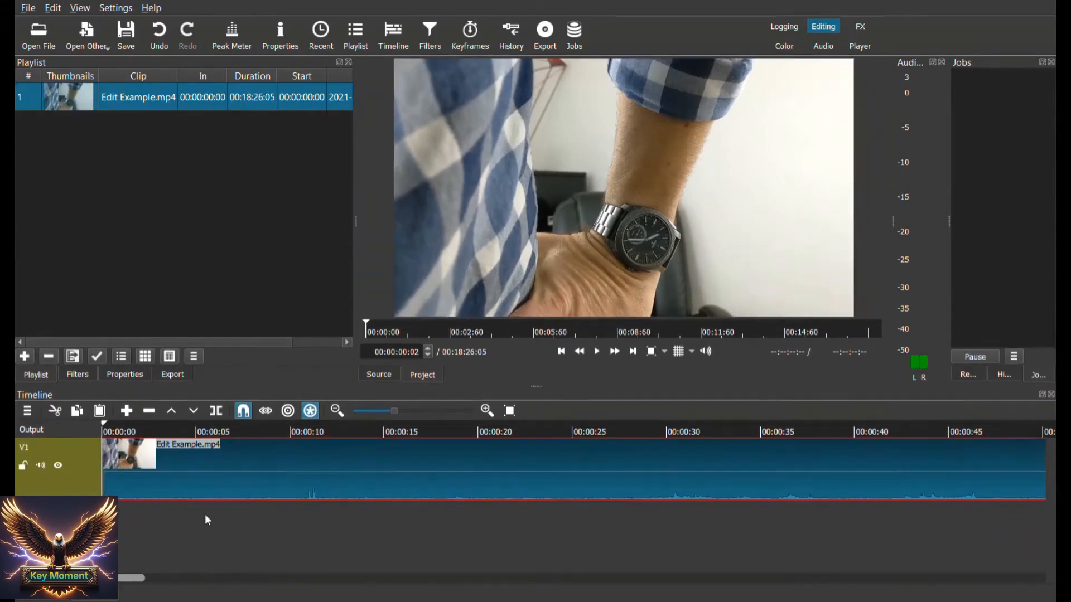
Play back the opening of the clip from about 1 second to about 5 seconds
left_click_drag(104, 535, 134, 534)
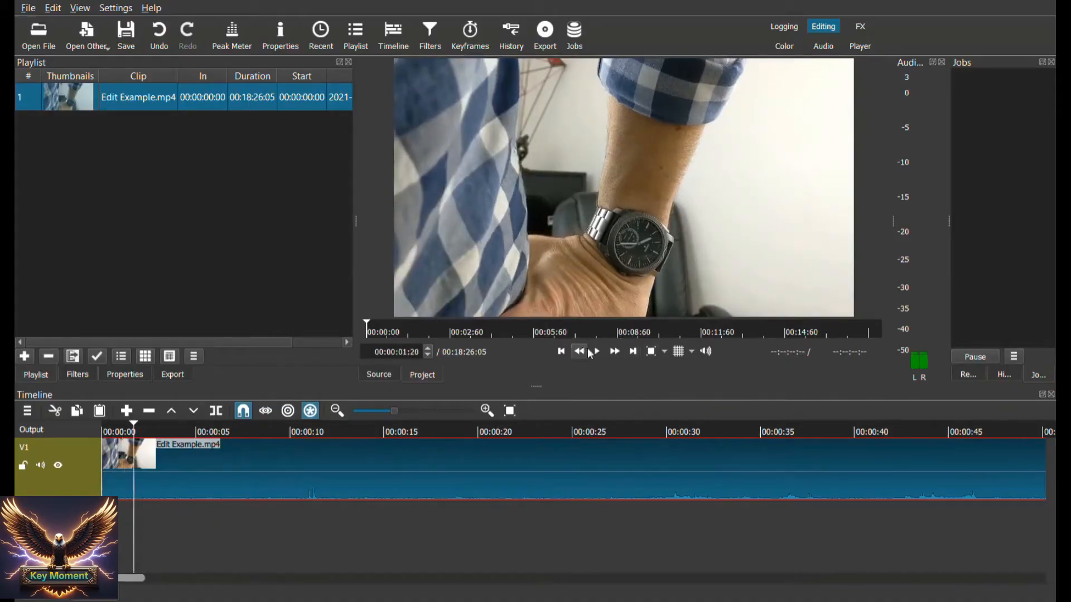
left_click(598, 352)
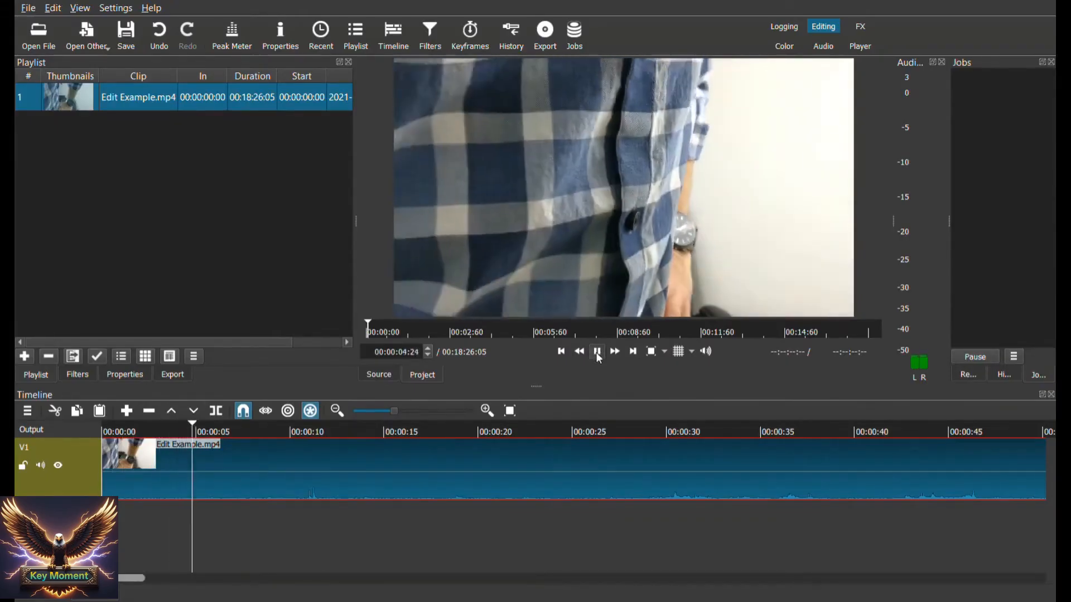
left_click(599, 352)
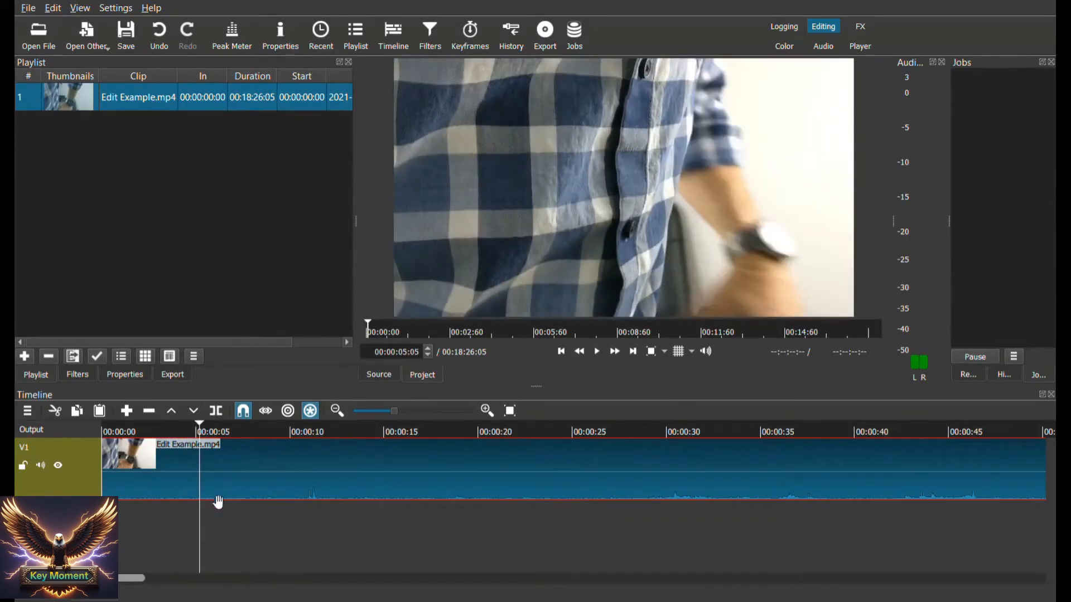
Scrub through the timeline to the clip's end and play the last seconds to find where the talk finishes
left_click_drag(198, 527, 678, 550)
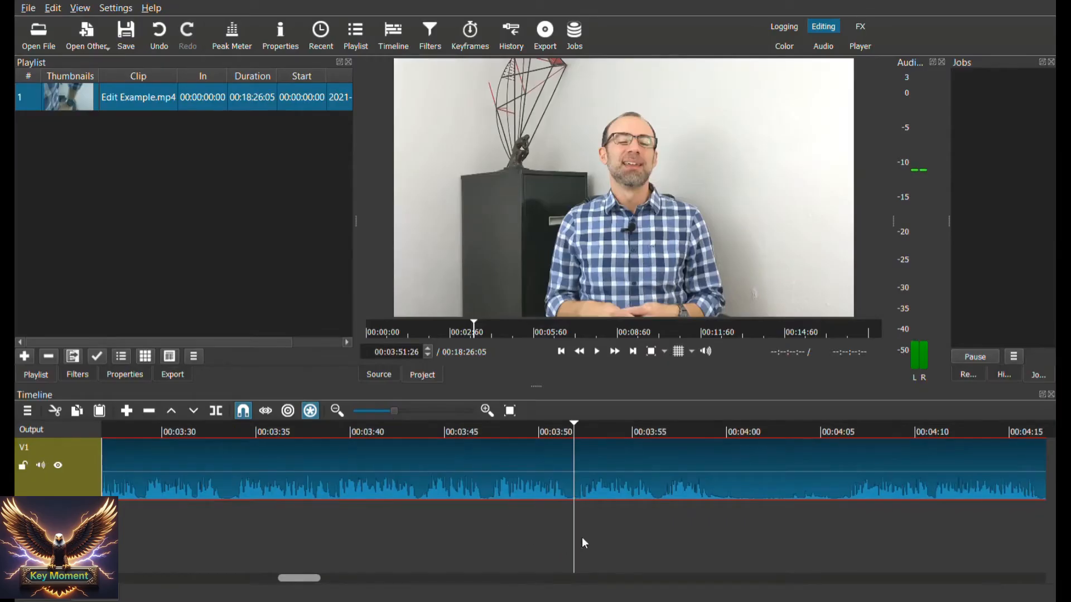
left_click_drag(760, 551, 631, 545)
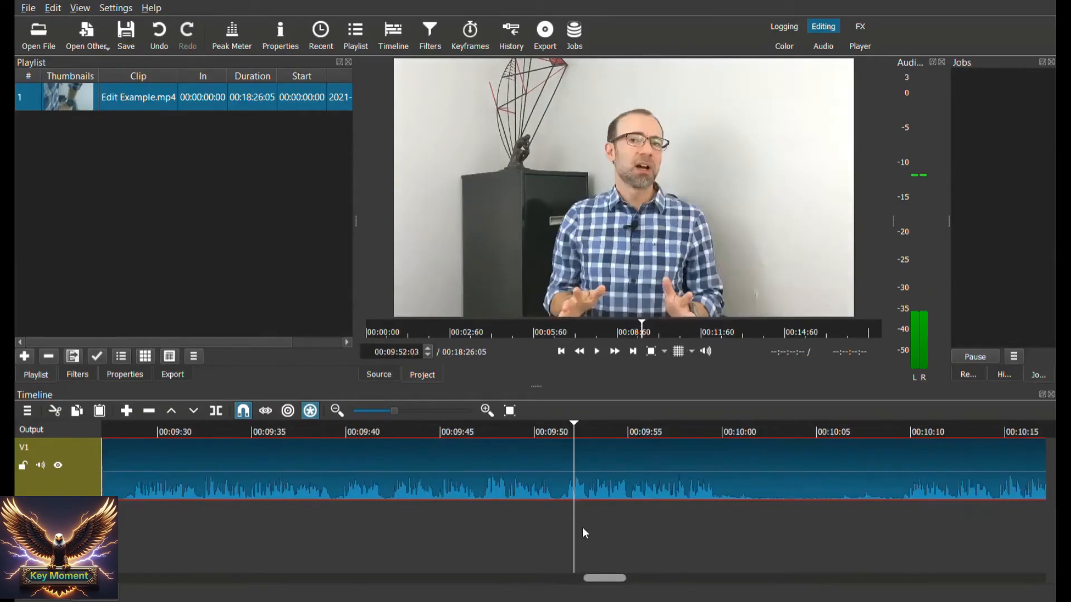
scroll(582, 527, "right", 15)
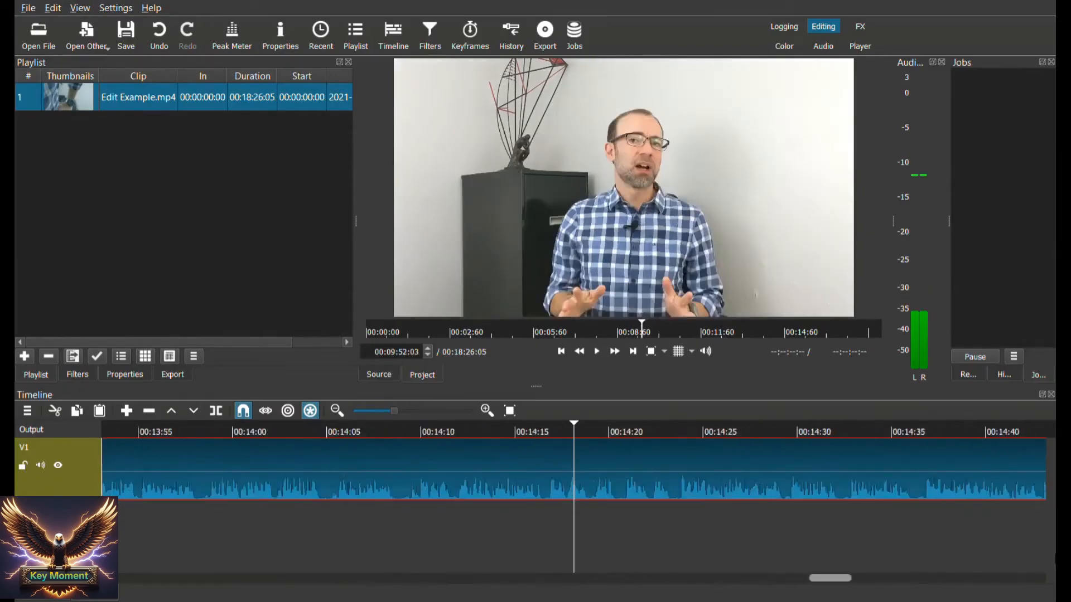
scroll(656, 567, "right", 13)
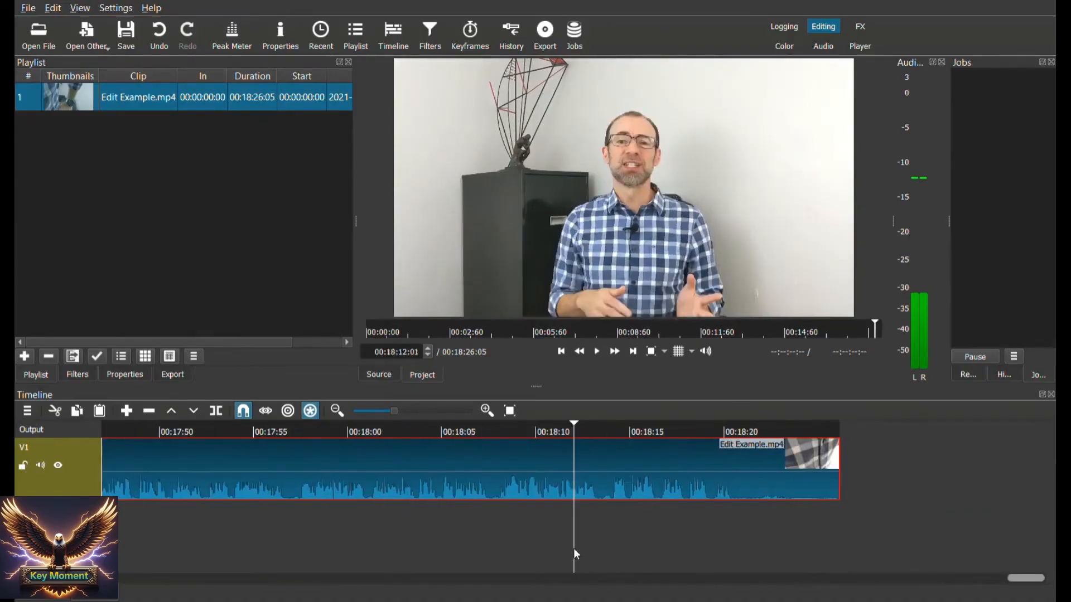
scroll(576, 554, "right", 5)
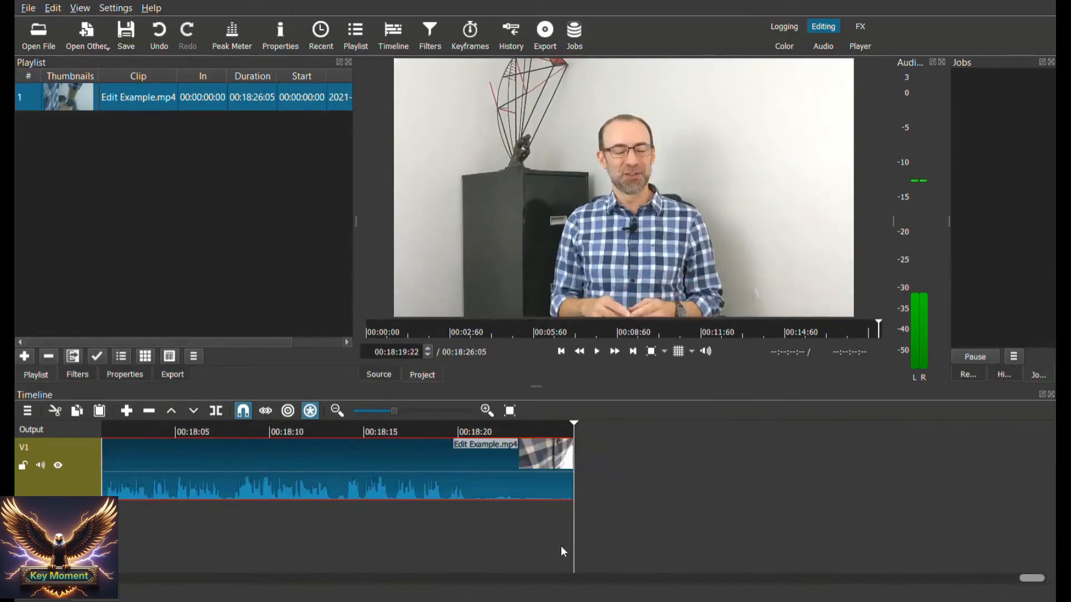
left_click_drag(573, 544, 563, 547)
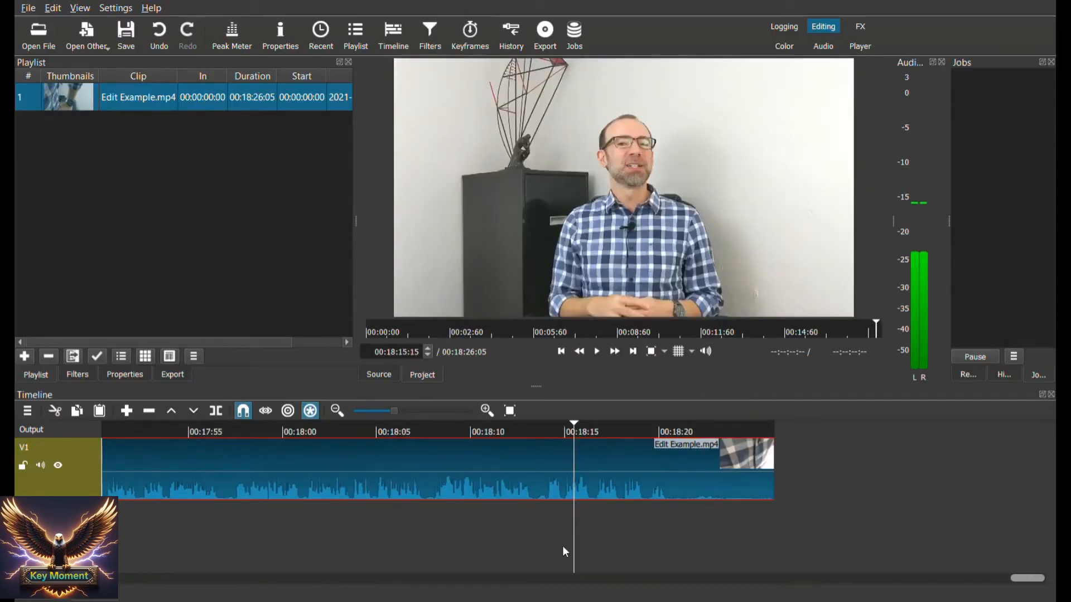
key("Left")
key("Left")
key("Left")
key("Left")
key("Left")
key("Left")
key("Left")
key("Left")
key("Left")
key("Left")
key("Left")
key("Left")
key("Left")
key("Left")
key("Left")
key("Left")
key("Left")
key("Left")
key("Left")
key("Left")
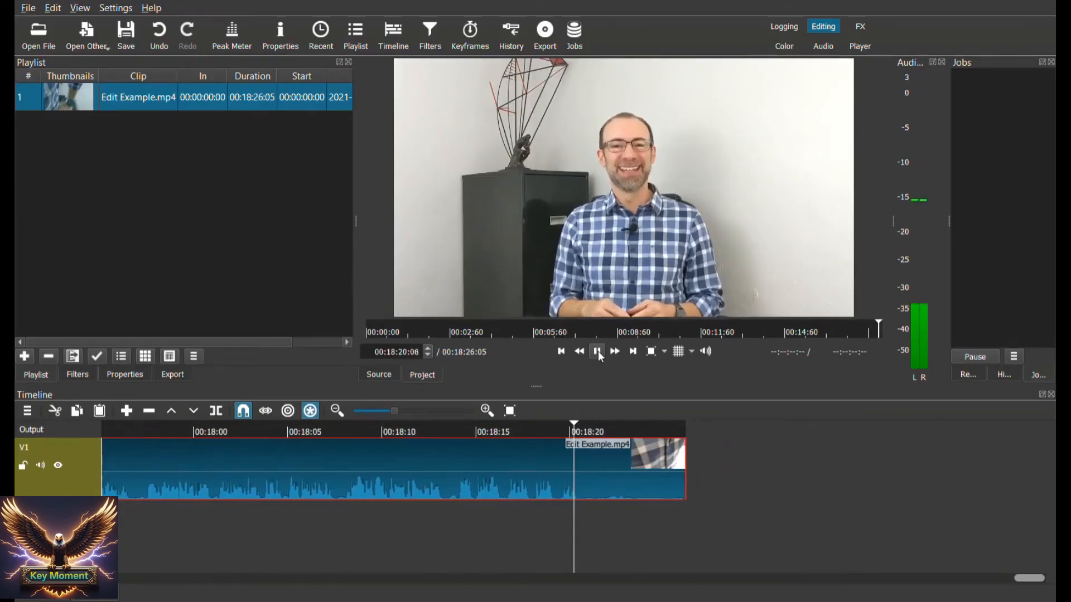
left_click(598, 350)
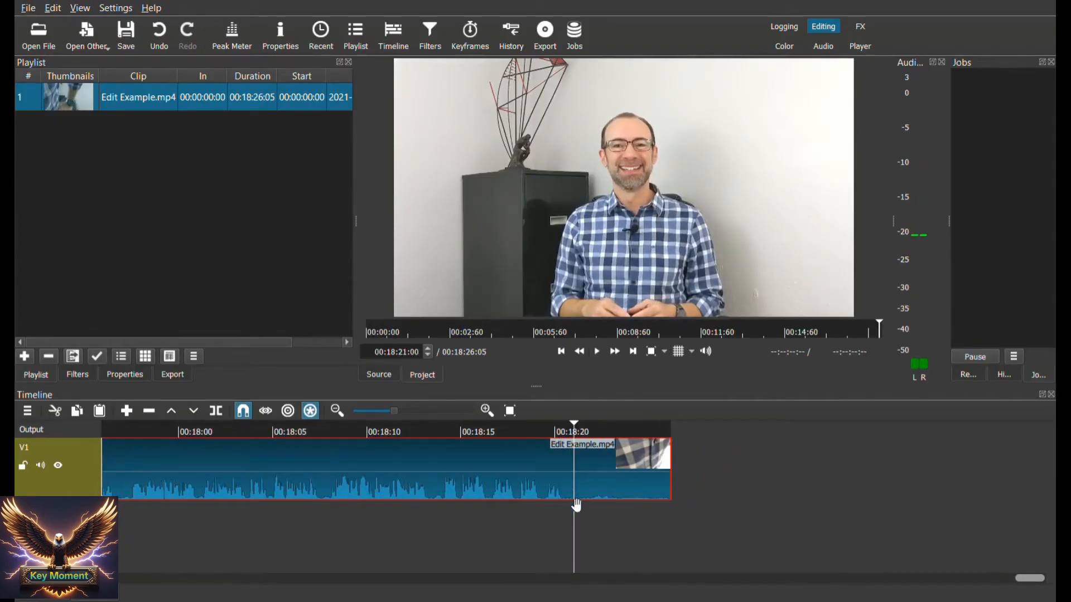
Position the playhead at 00:18:20:25, just after the speech ends, and split the clip there
right_click(507, 492)
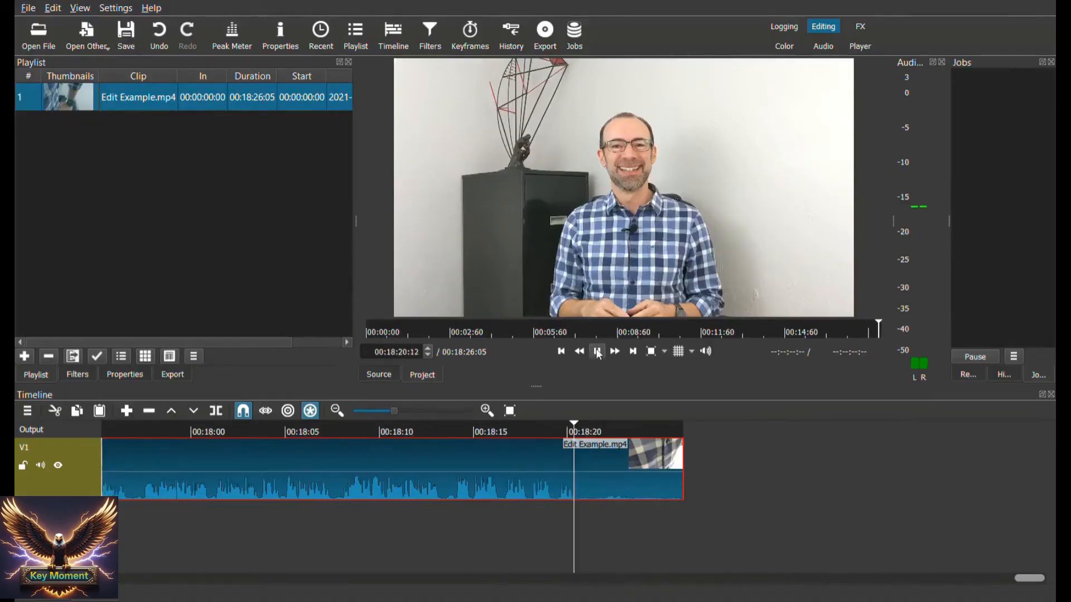
left_click(596, 351)
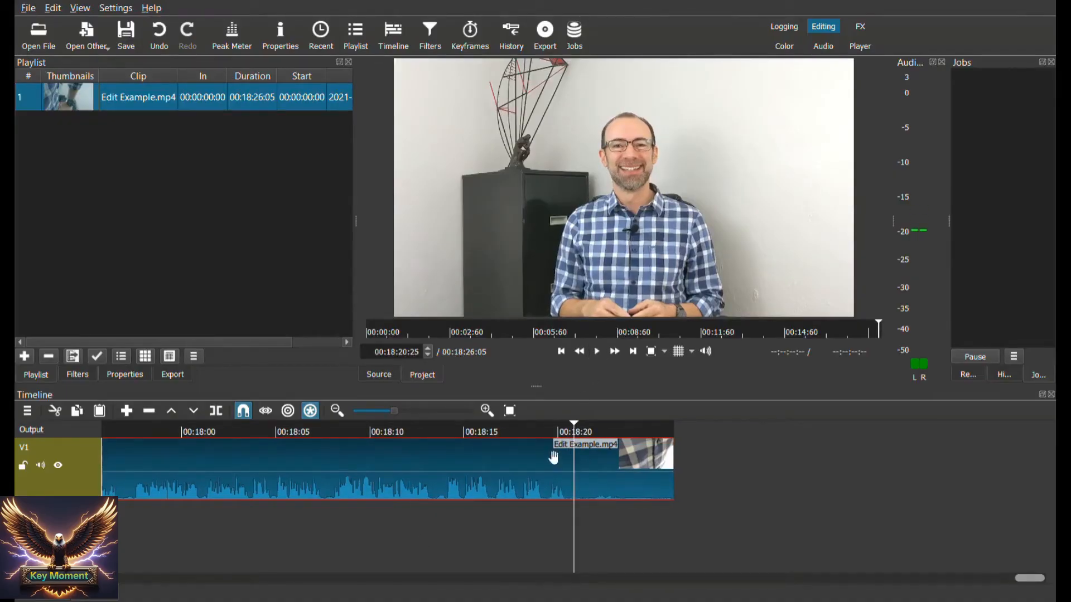
right_click(561, 491)
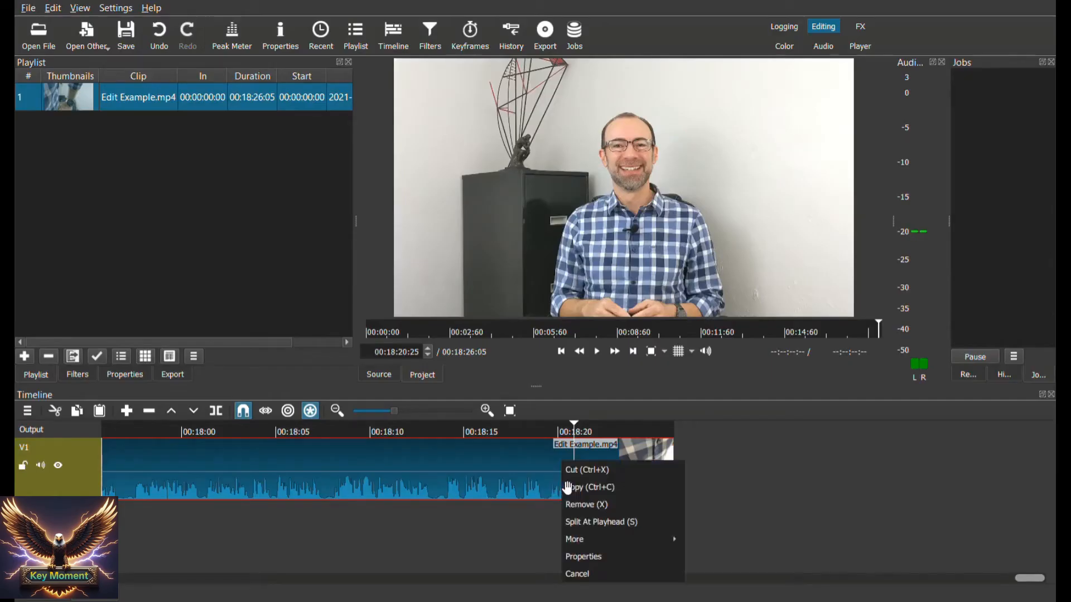
left_click(590, 528)
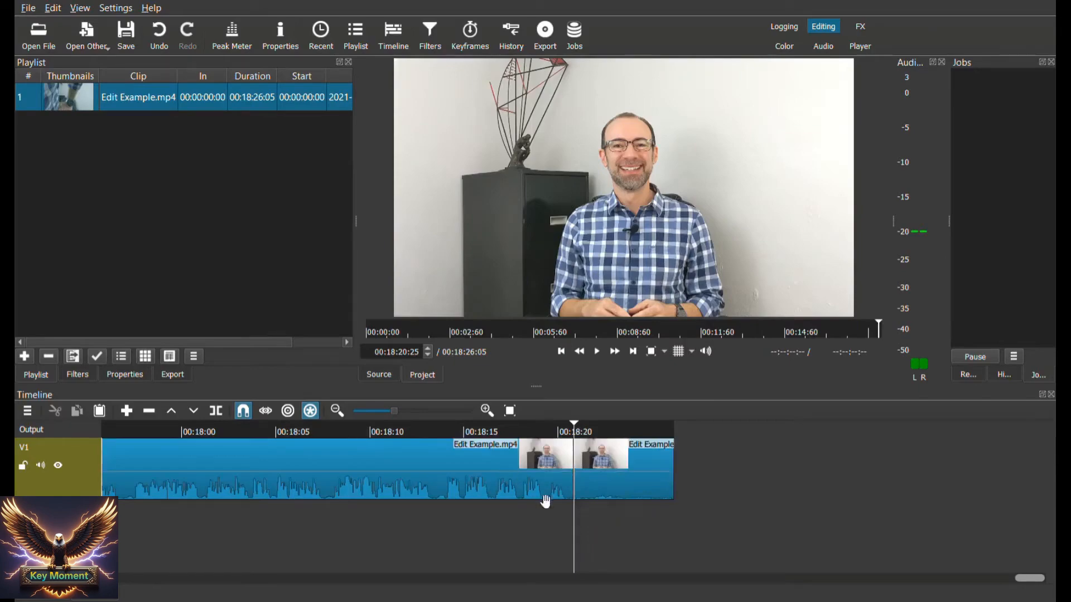
Check the split by moving the playhead back before it and selecting the long segment of the clip
left_click(566, 526)
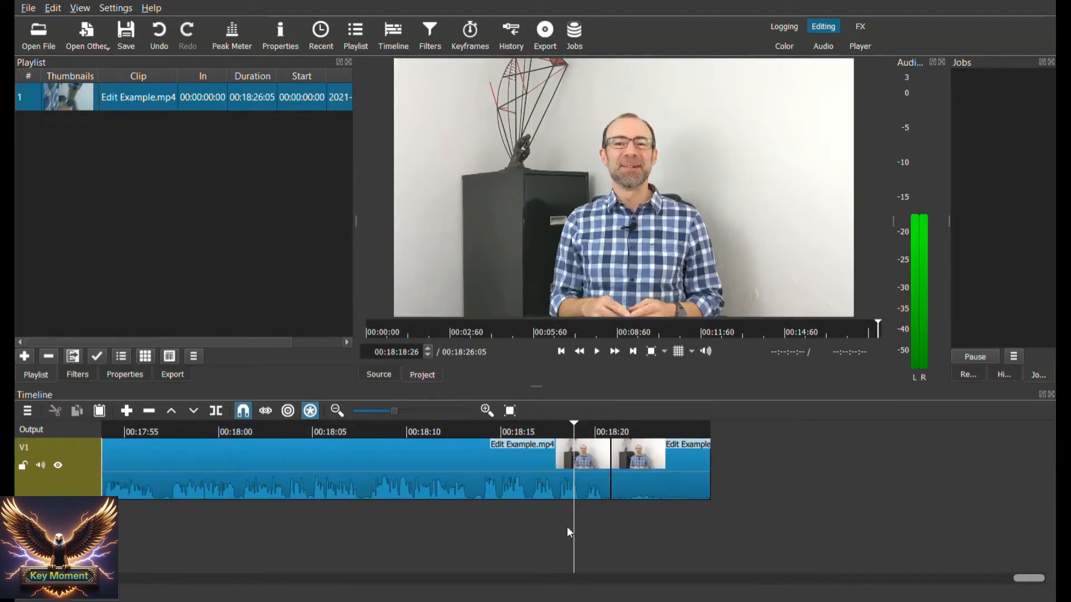
left_click_drag(570, 526, 578, 510)
left_click(579, 511)
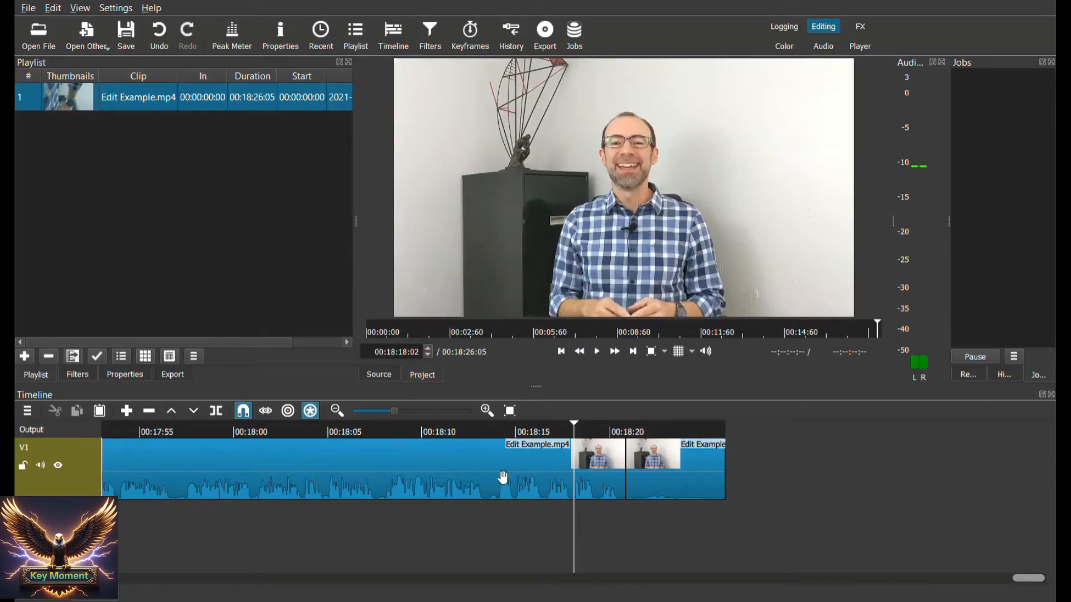
left_click(501, 477)
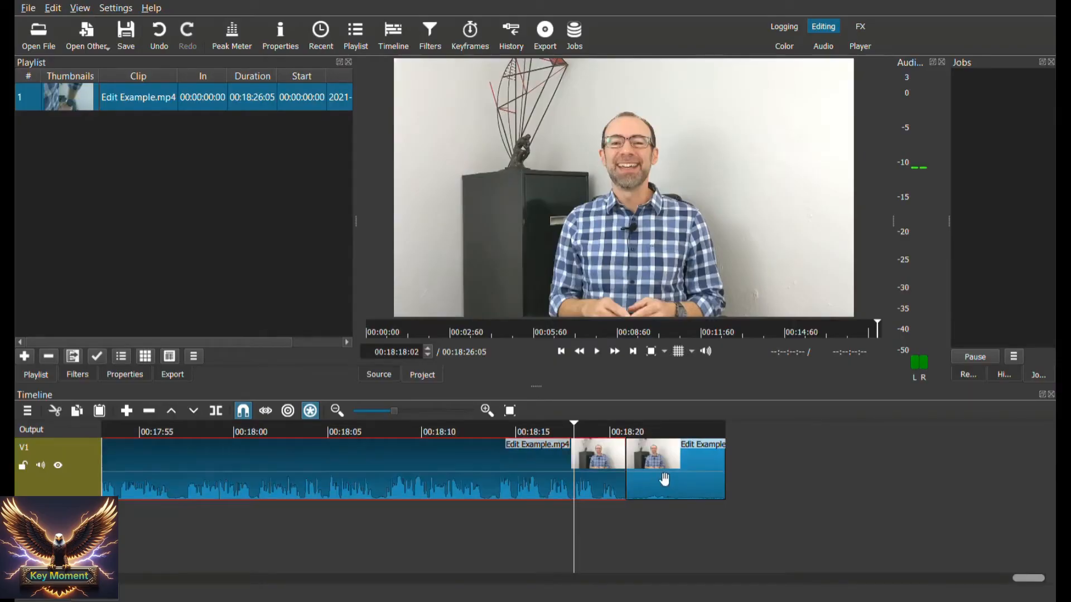
Cut the short leftover segment after the split from the end of the video track
left_click(681, 483)
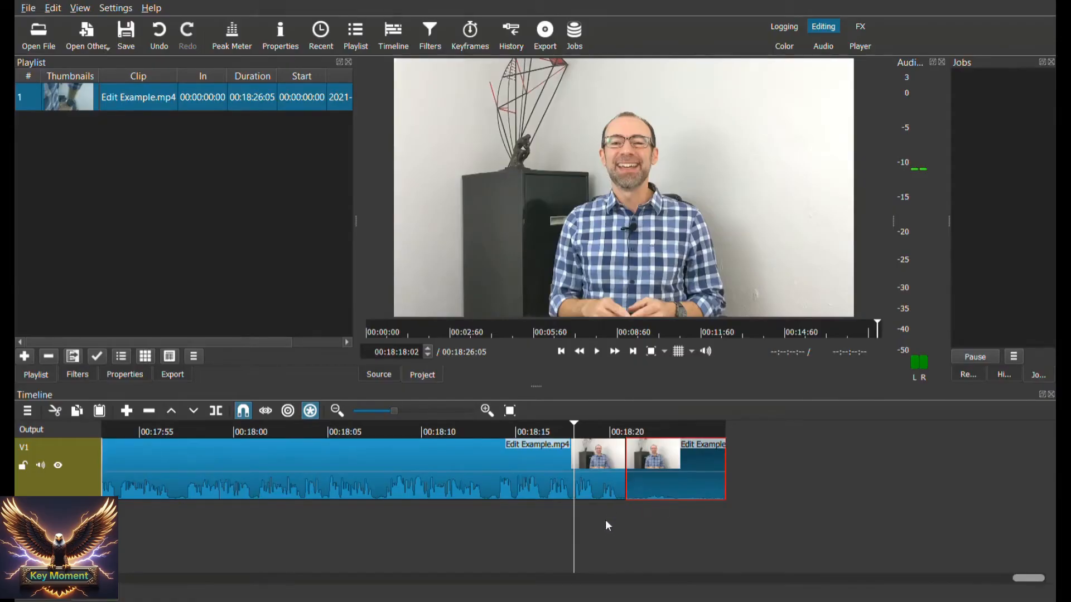
key("Down")
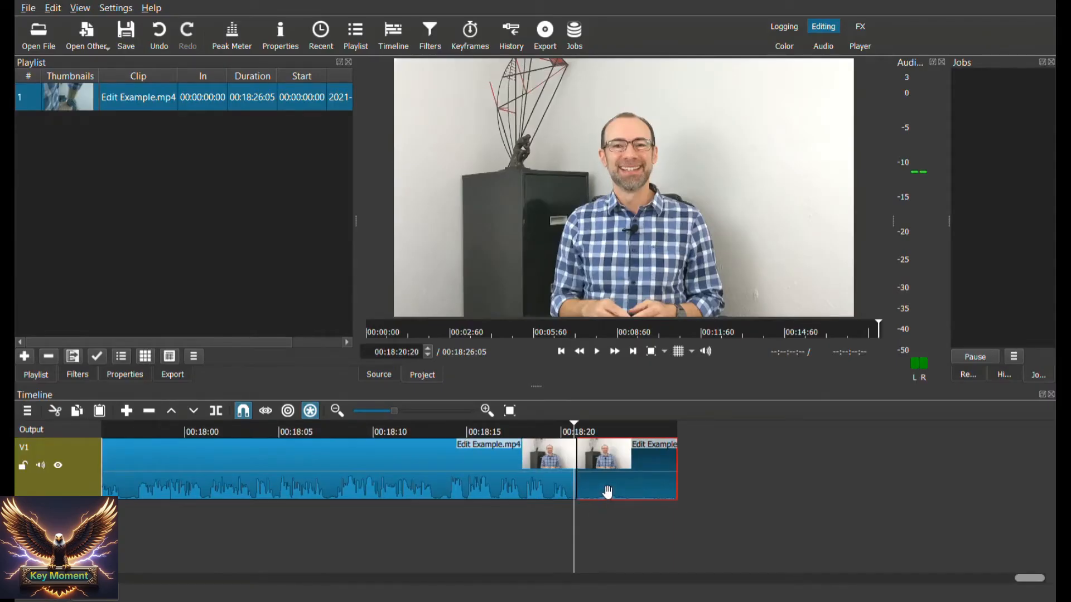
right_click(609, 492)
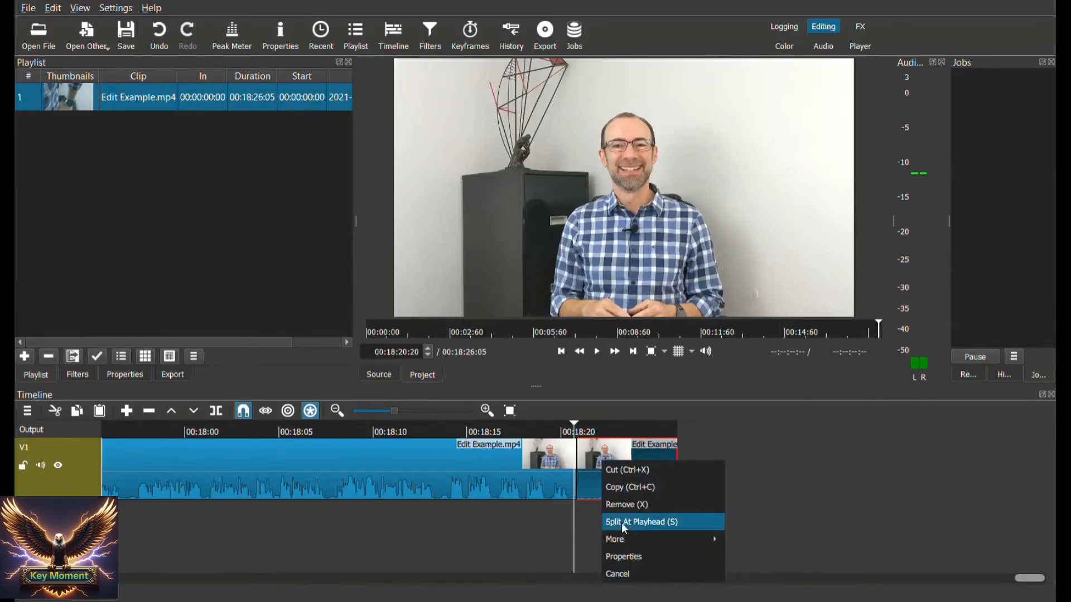
left_click(627, 474)
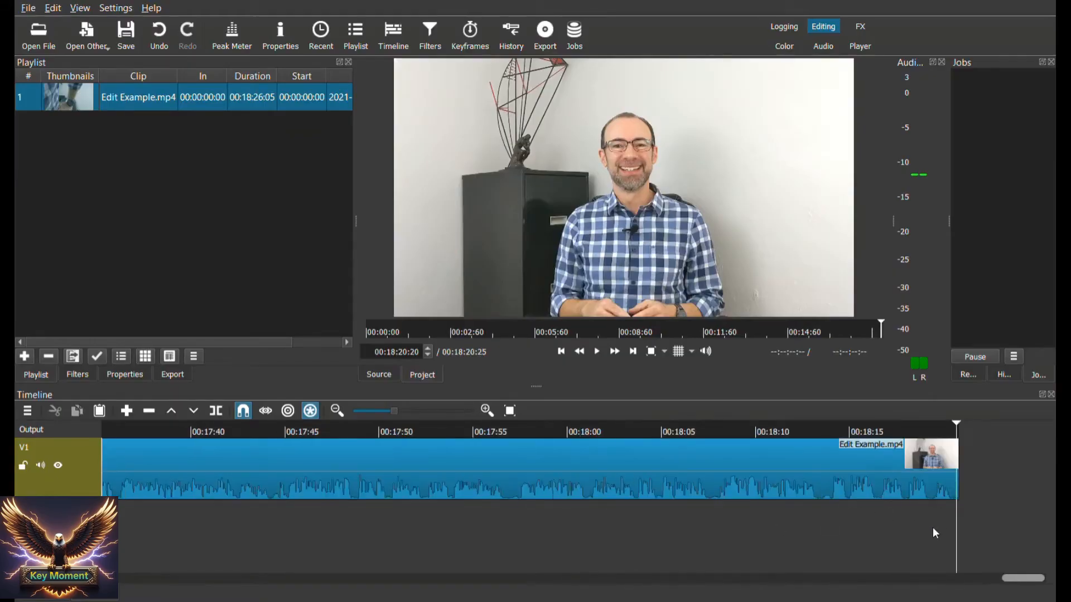
Play the last moments of the trimmed clip to check the new ending
scroll(945, 527, "right", 3)
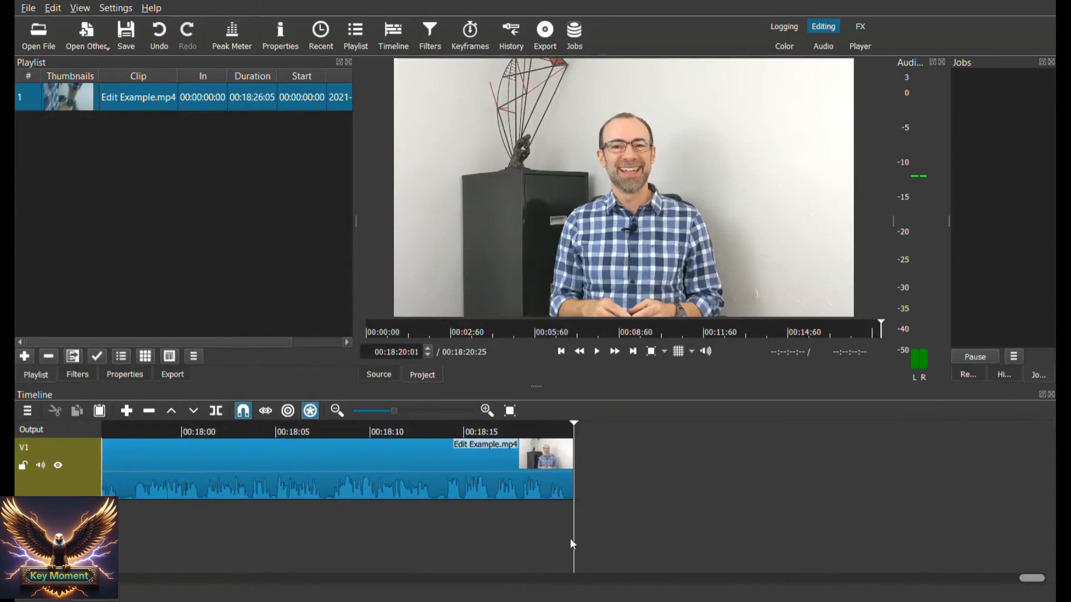
scroll(562, 538, "left", 3)
left_click(598, 352)
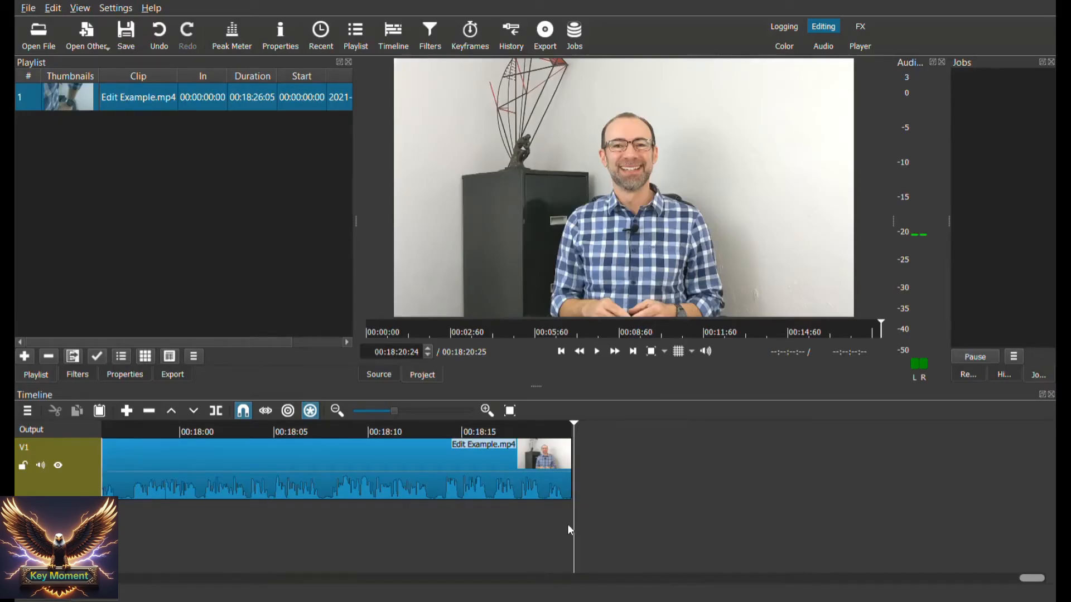
Look back through the timeline for the quiet stretch before 00:17:00 and play the moment where speech resumes
scroll(567, 525, "up", 5)
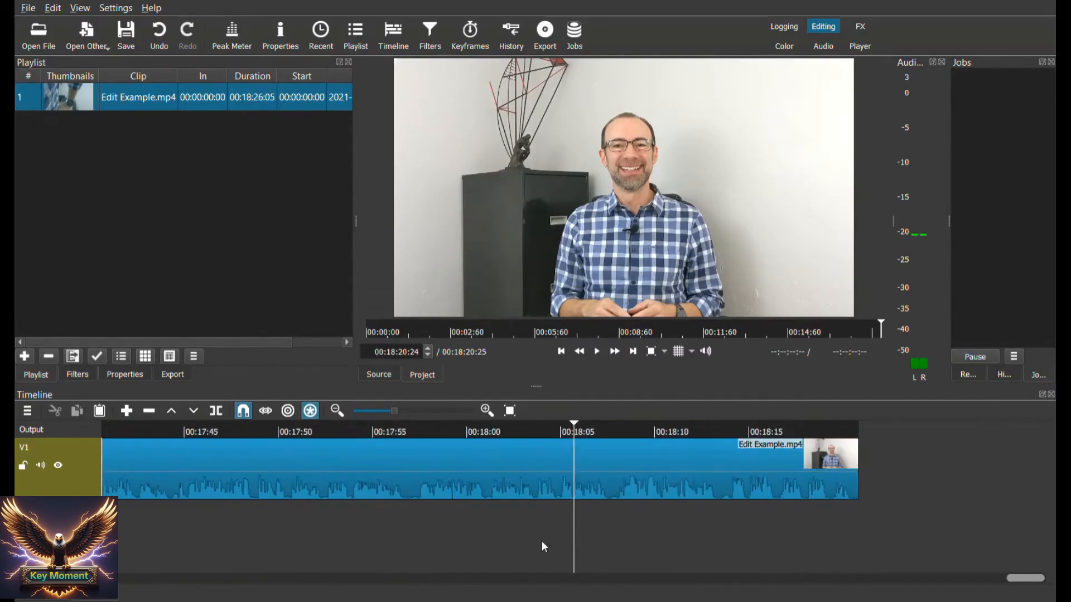
scroll(569, 533, "up", 3)
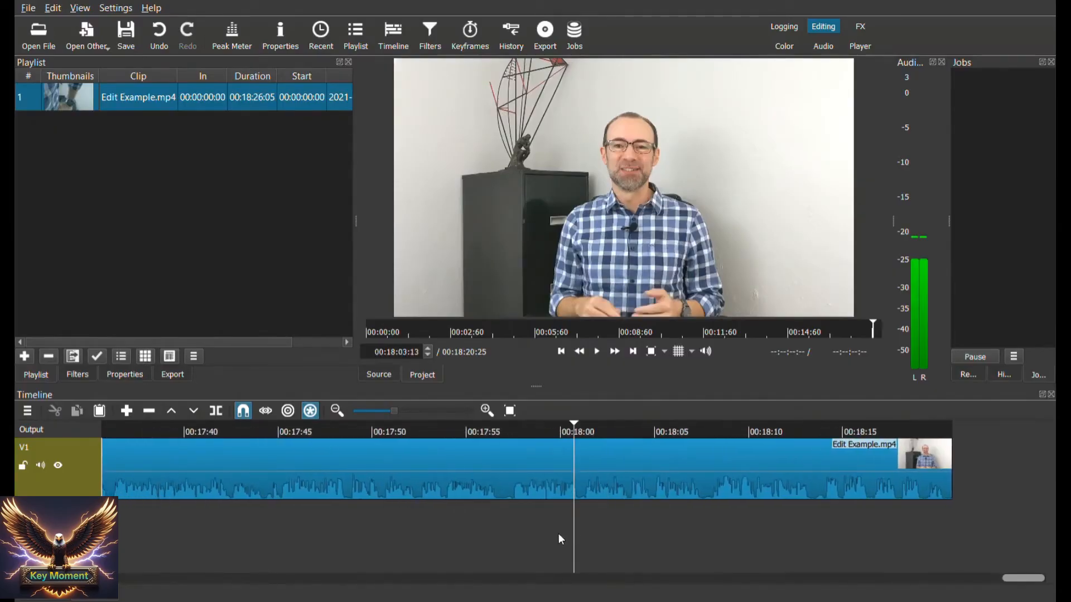
scroll(558, 533, "up", 8)
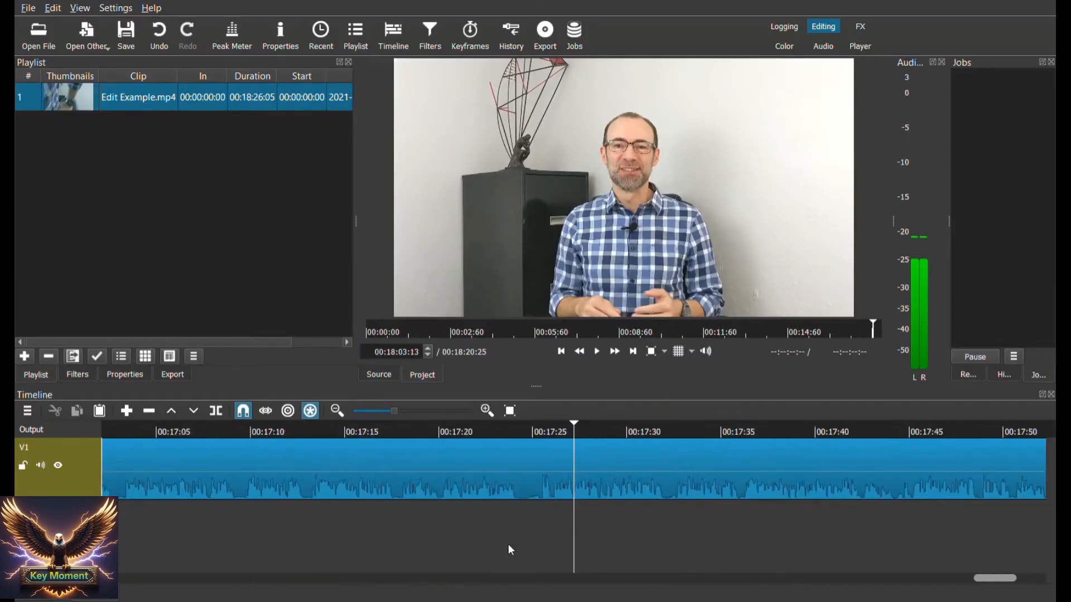
scroll(511, 550, "up", 5)
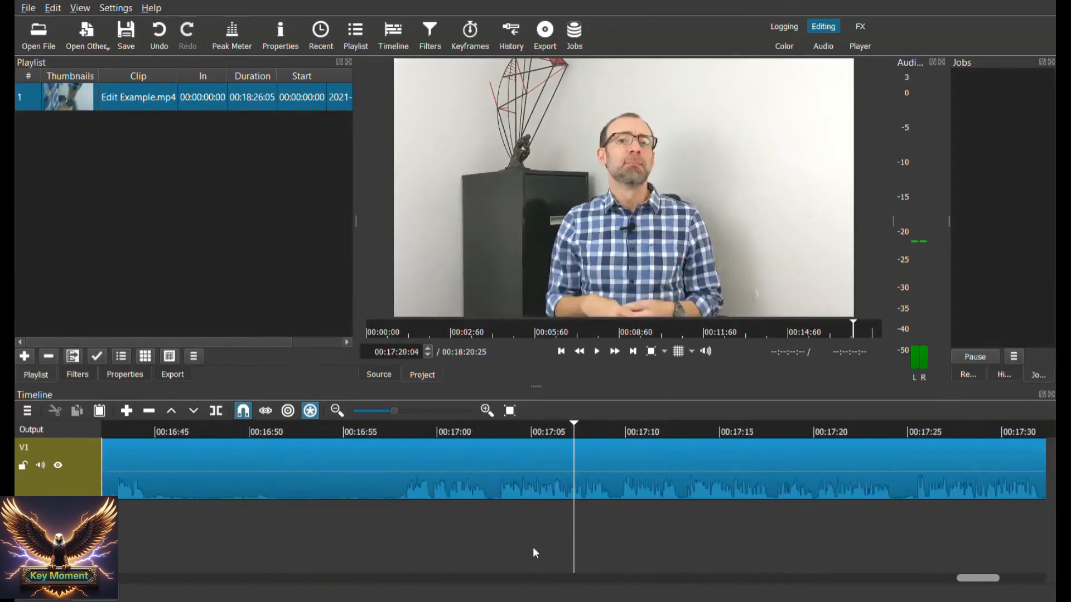
scroll(538, 547, "up", 3)
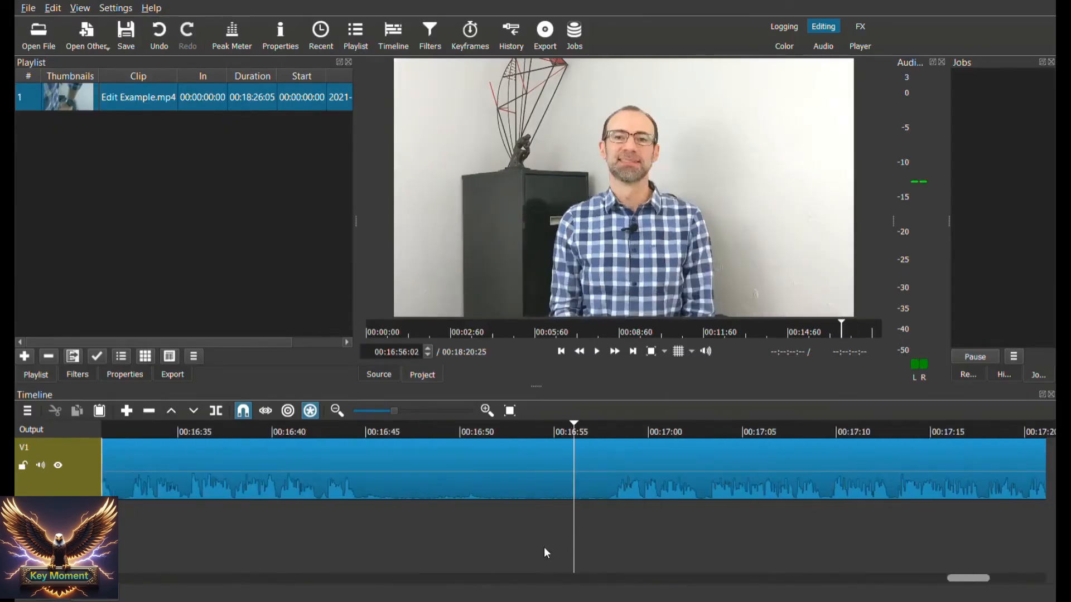
scroll(580, 551, "down", 3)
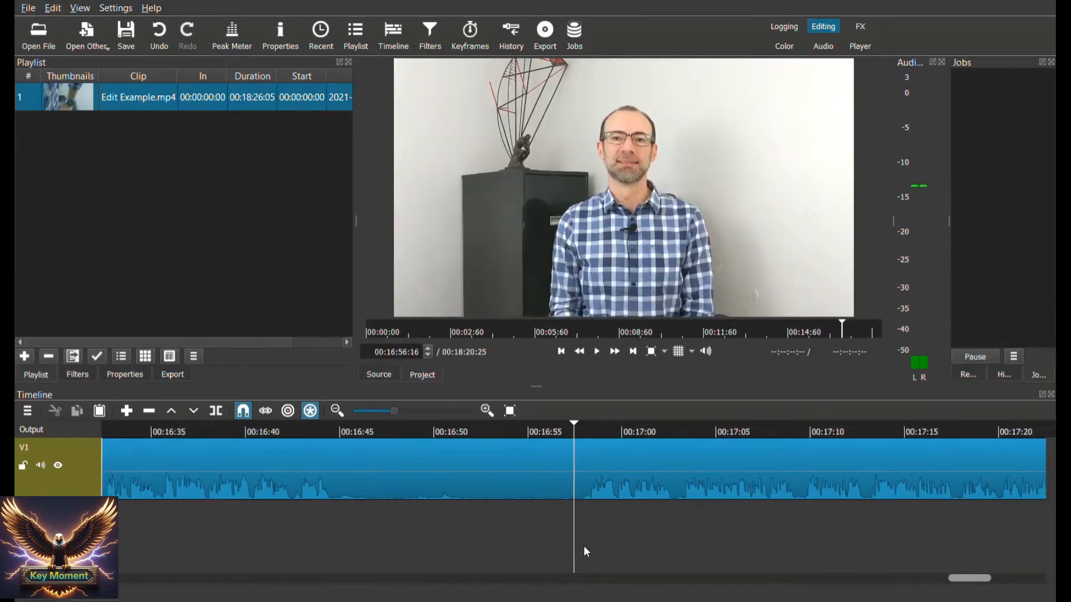
scroll(571, 548, "down", 3)
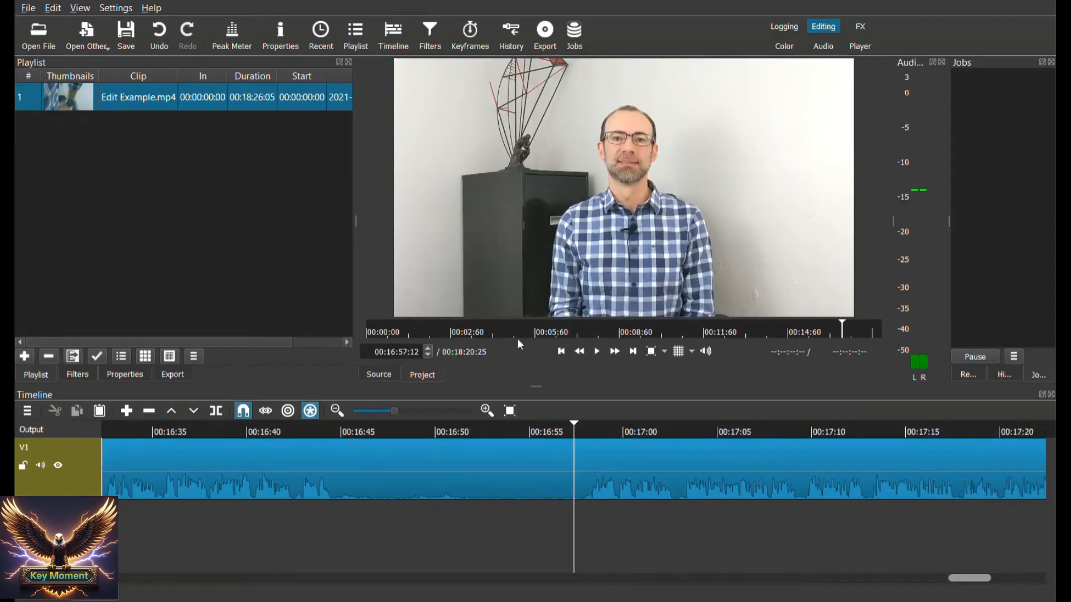
left_click(596, 356)
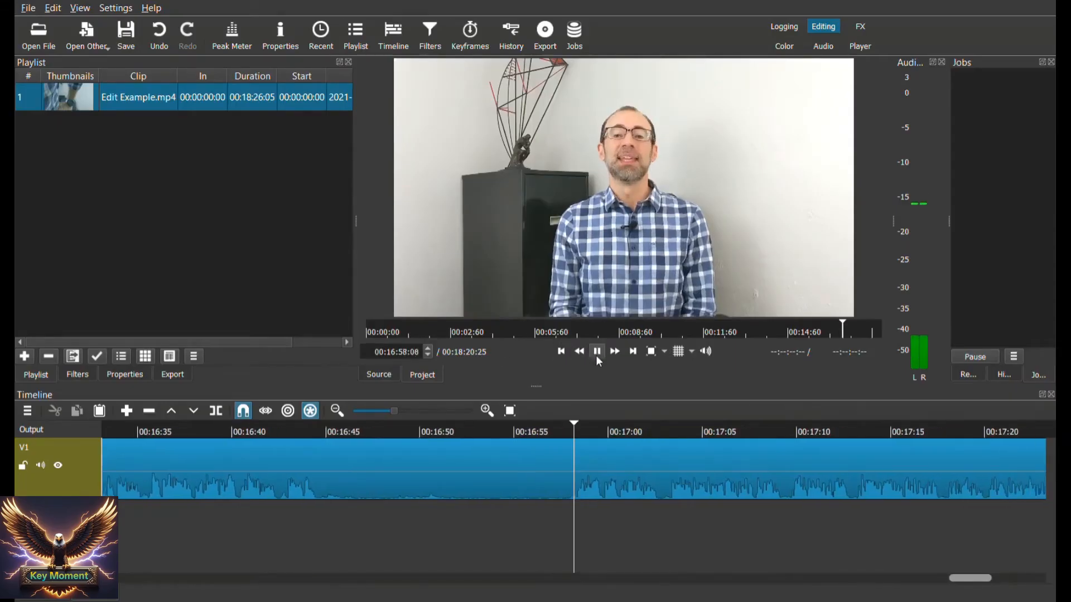
left_click(597, 357)
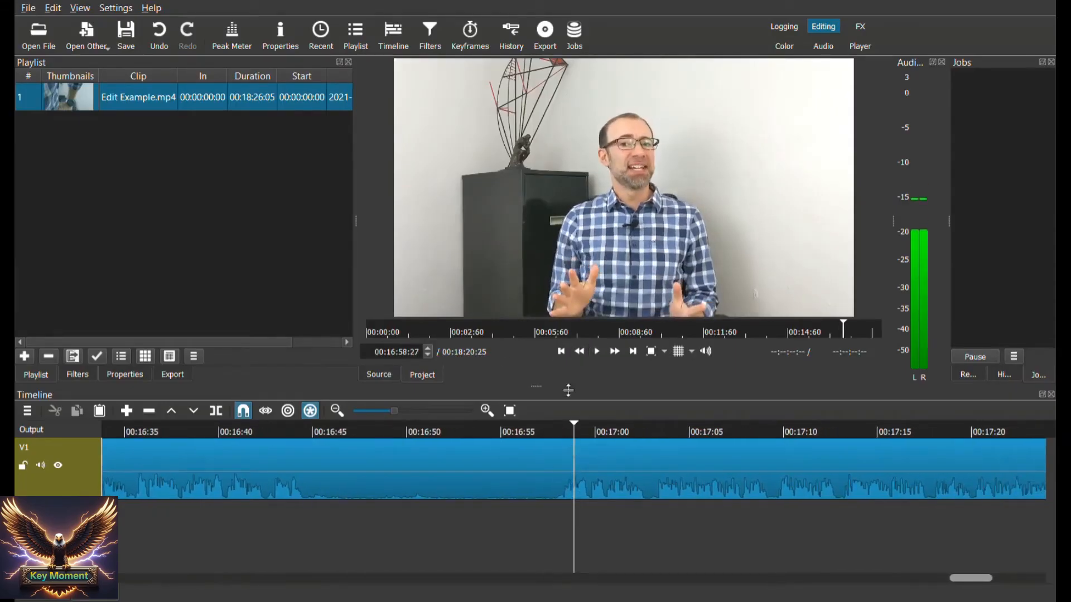
Position the playhead at 00:16:57:25, just before the speech resumes after the quiet stretch
left_click(427, 355)
left_click(428, 354)
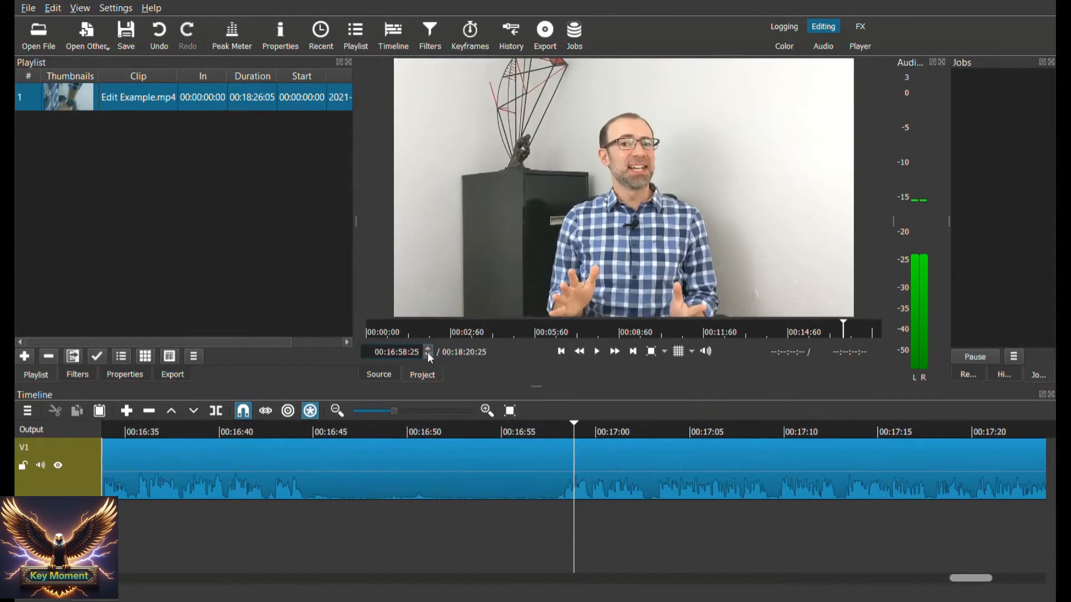
left_click(427, 354)
left_click(427, 354)
left_click(428, 354)
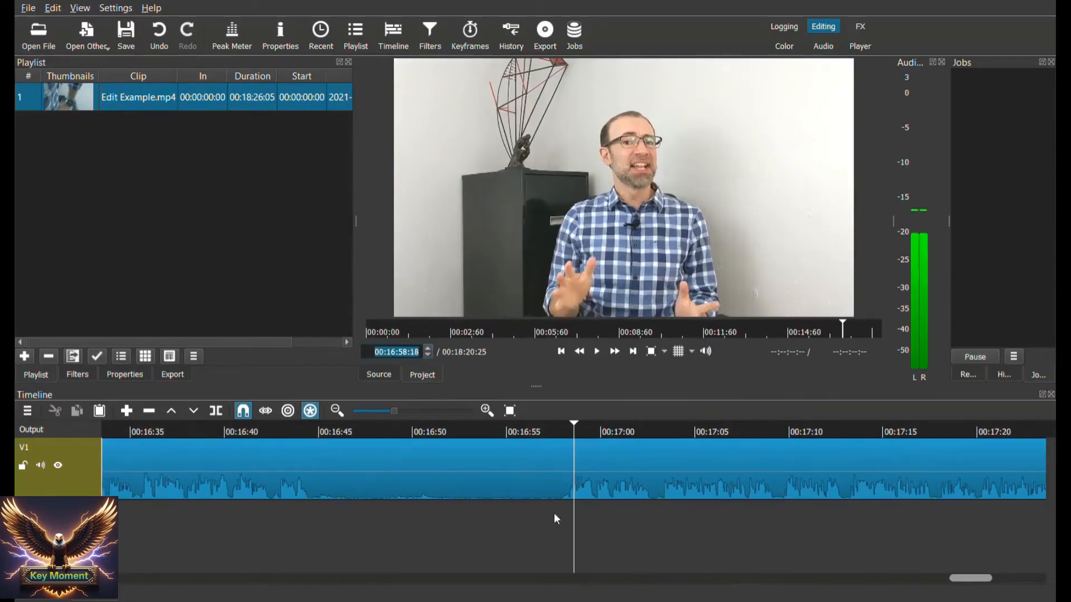
left_click(571, 514)
key("Left")
key("Left")
key("Left")
key("Left")
key("Left")
key("Left")
key("Left")
key("Left")
key("Left")
key("Left")
key("Left")
key("Left")
key("Left")
key("Left")
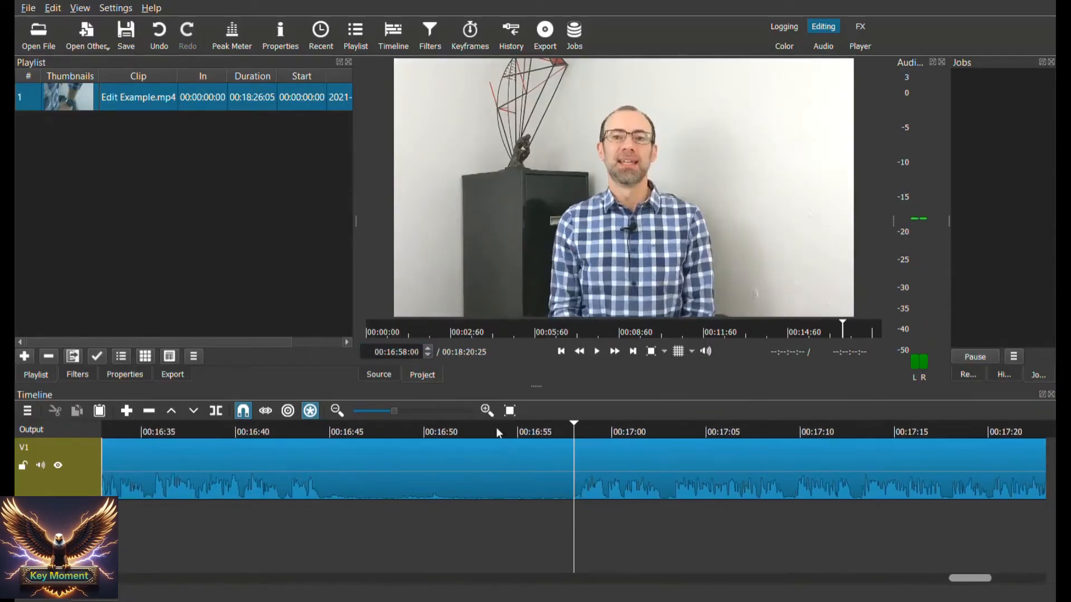
left_click(426, 355)
left_click(427, 356)
left_click(427, 355)
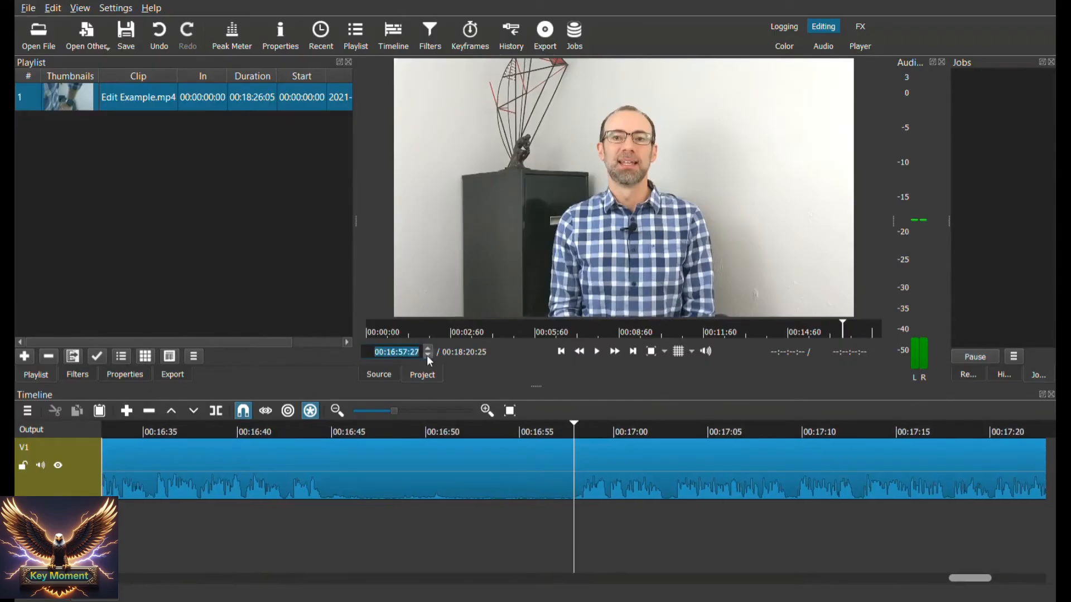
left_click(427, 356)
left_click(427, 357)
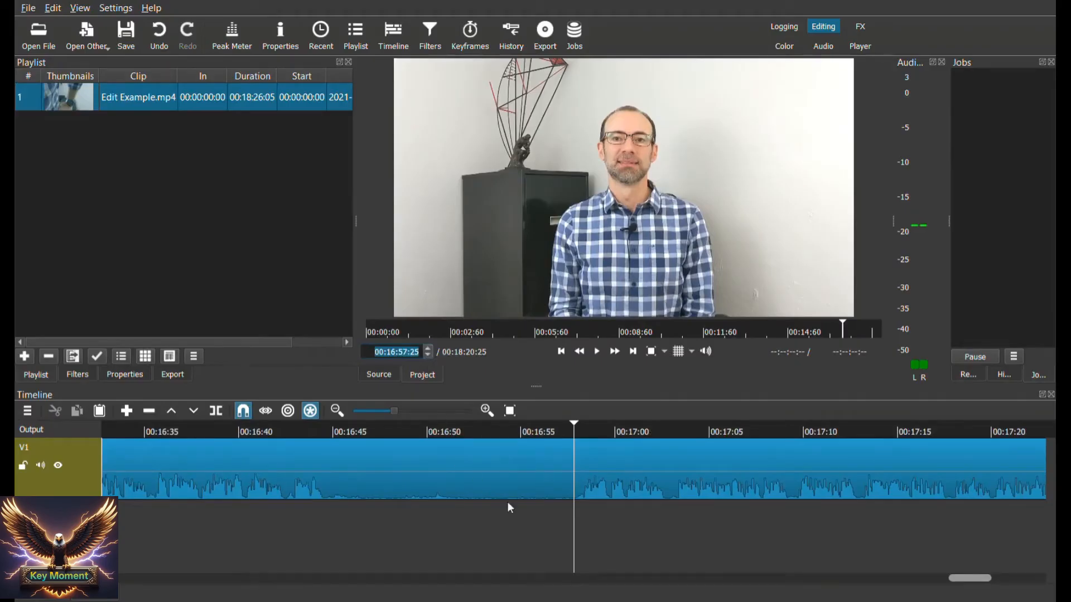
Split the clip at 00:16:57:25 to mark the end of the unwanted quiet stretch
key("ctrl+z")
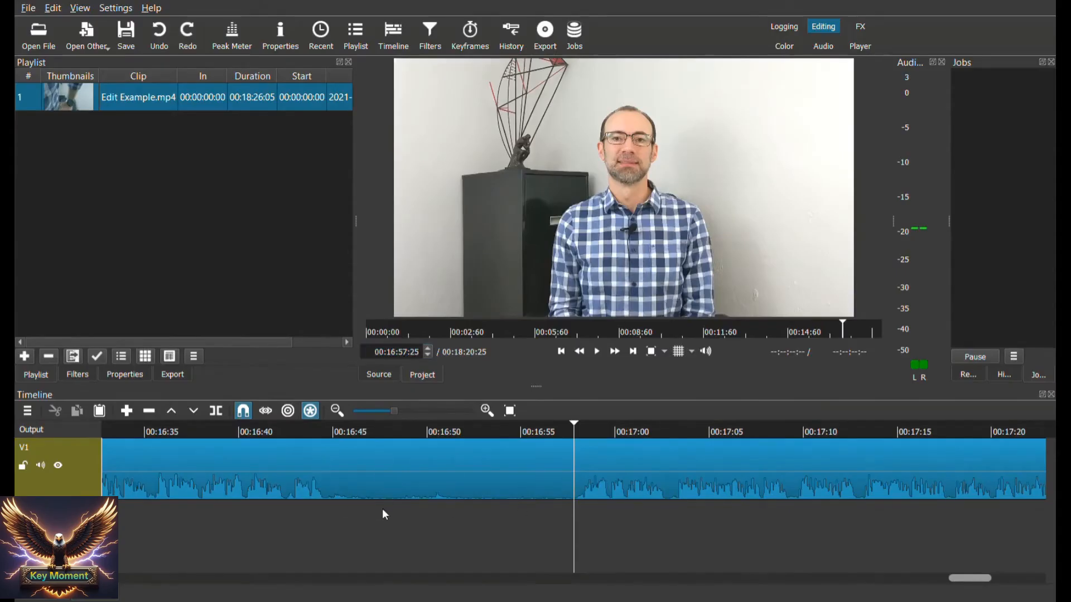
left_click(590, 490)
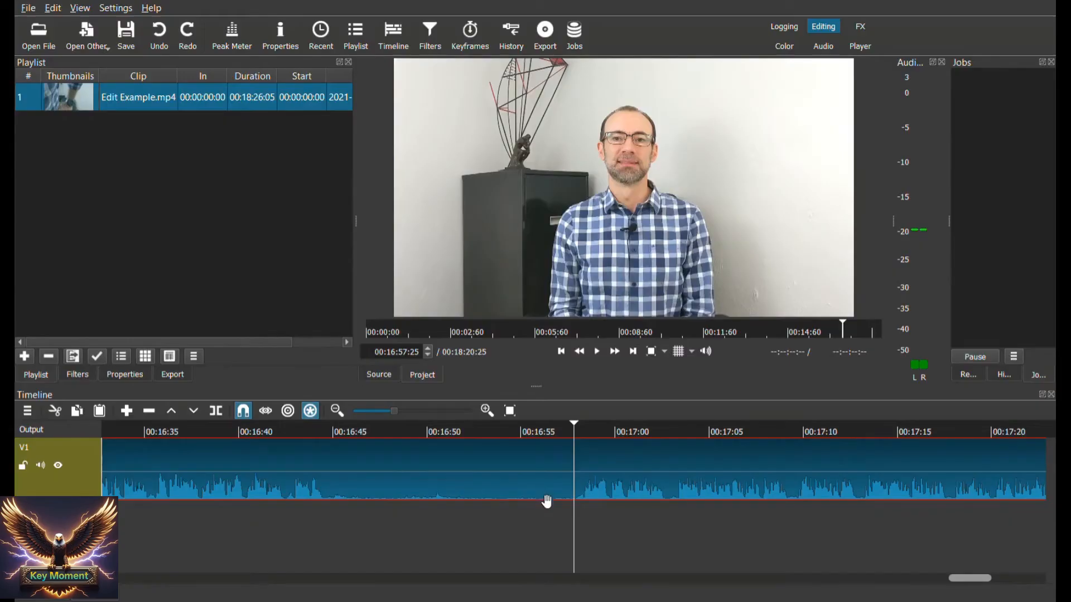
right_click(590, 490)
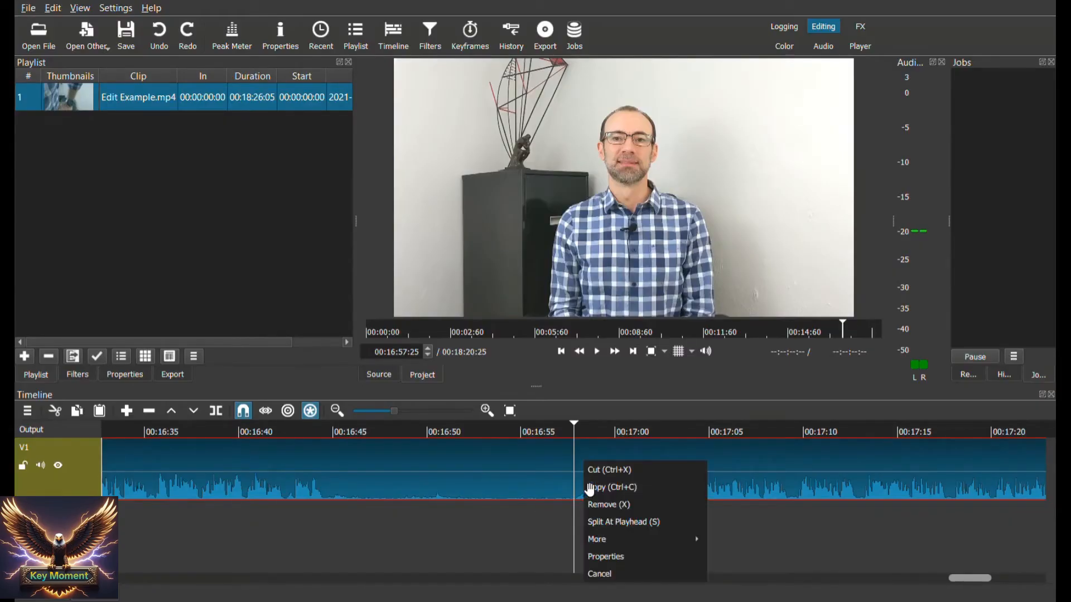
left_click(601, 523)
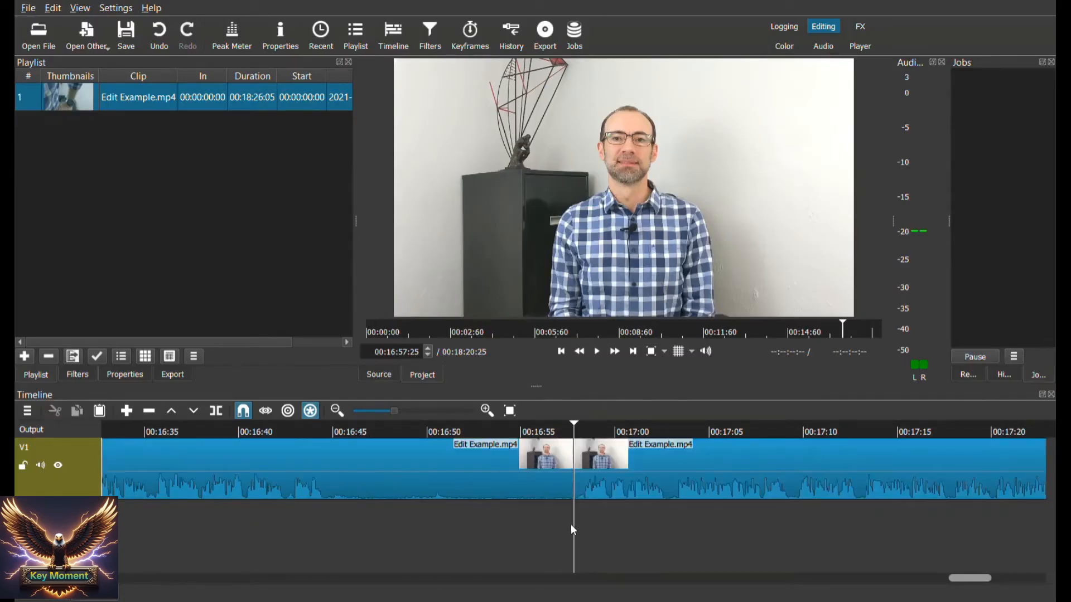
Move the playhead back across the quiet stretch to 00:16:44:20, where the preceding speech ends
left_click_drag(571, 525, 556, 525)
left_click(556, 525)
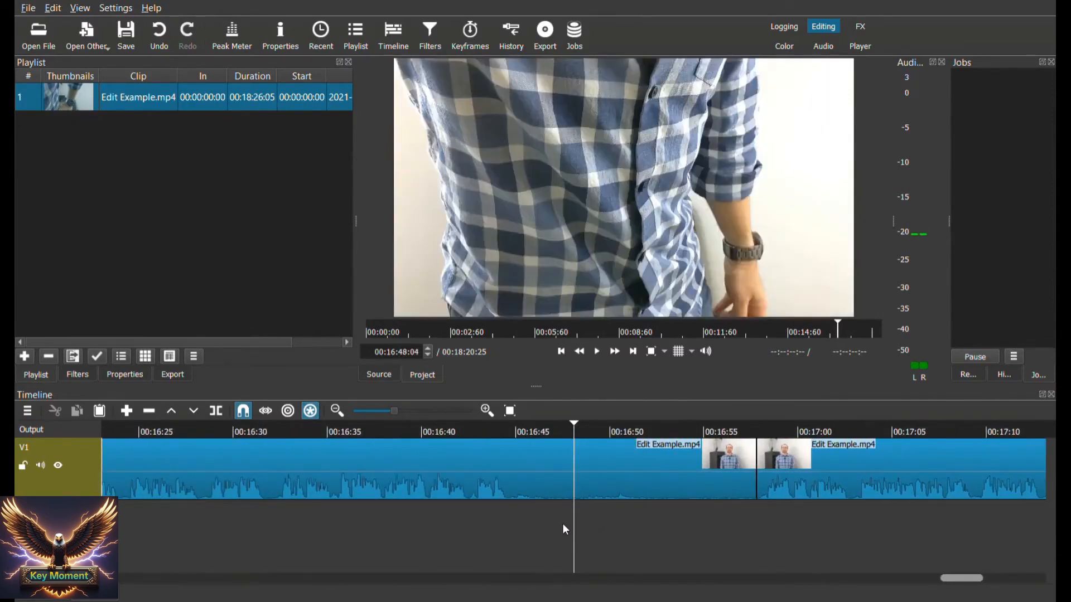
left_click(563, 525)
left_click(562, 523)
left_click(566, 521)
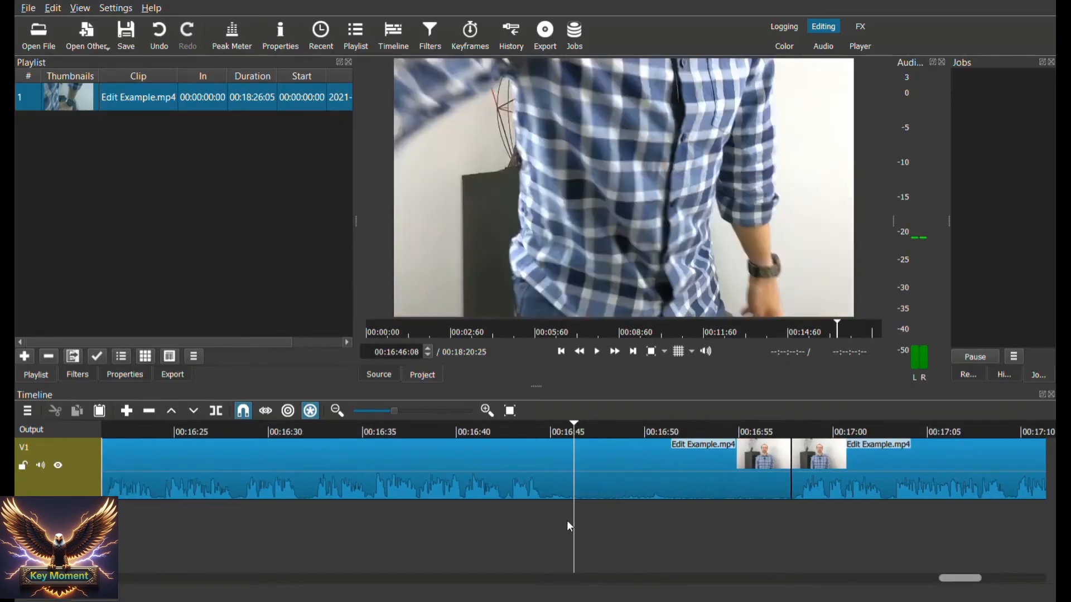
left_click(567, 520)
left_click(566, 520)
left_click(567, 520)
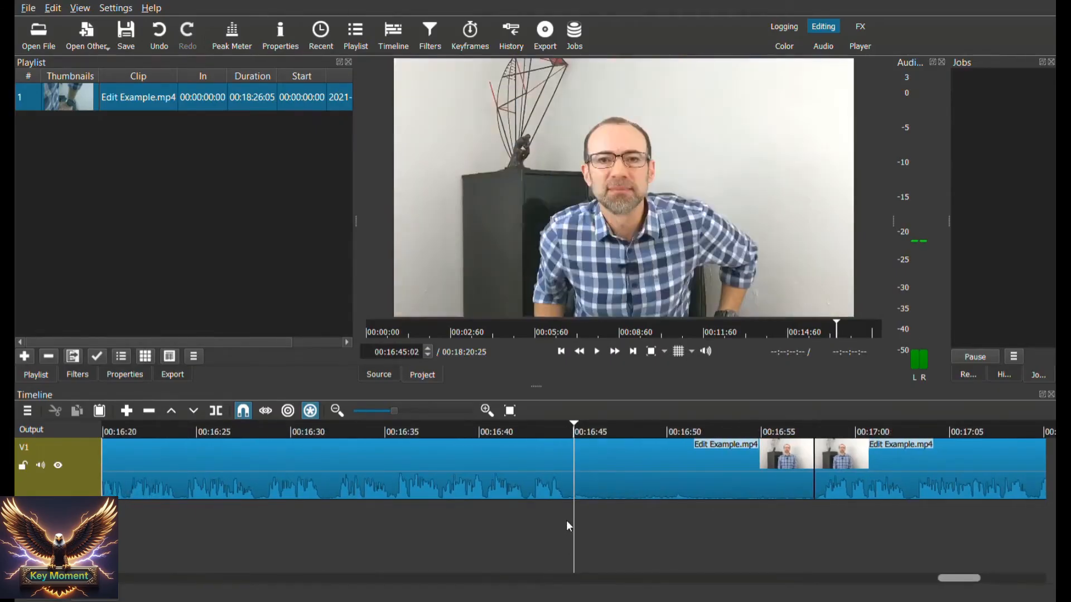
left_click(567, 520)
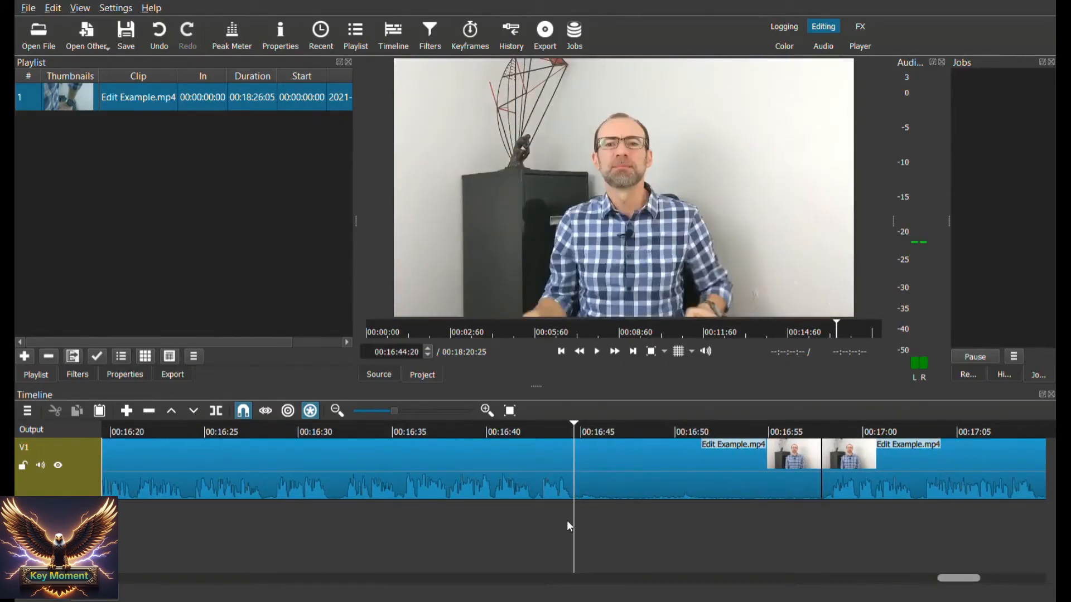
Fine-tune the playhead frame by frame to 00:16:44:17, right after the last spoken sound
left_click(428, 355)
left_click(428, 355)
left_click(428, 355)
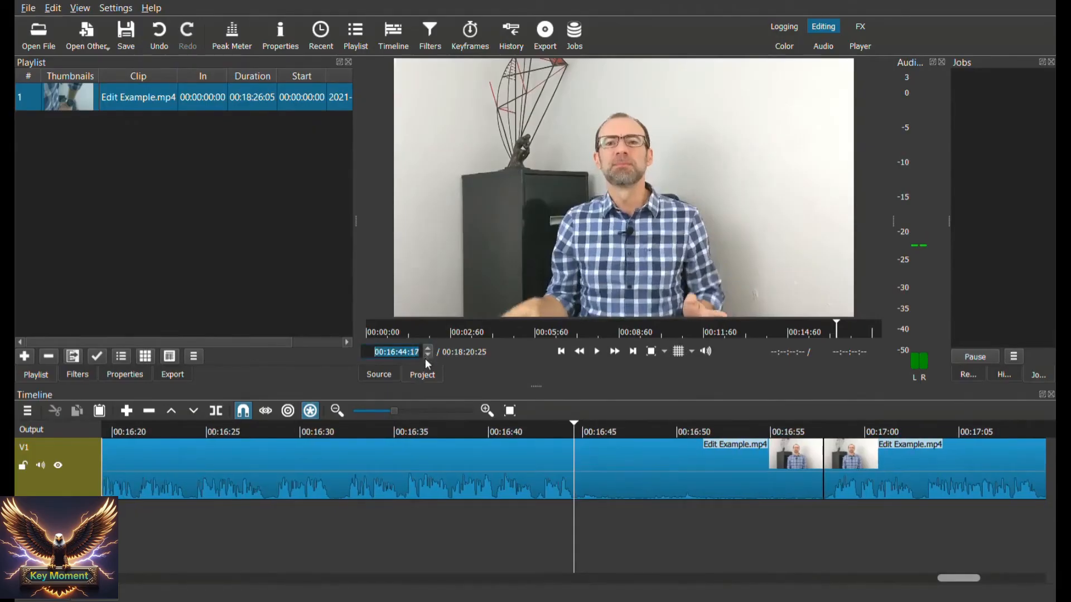
left_click(428, 356)
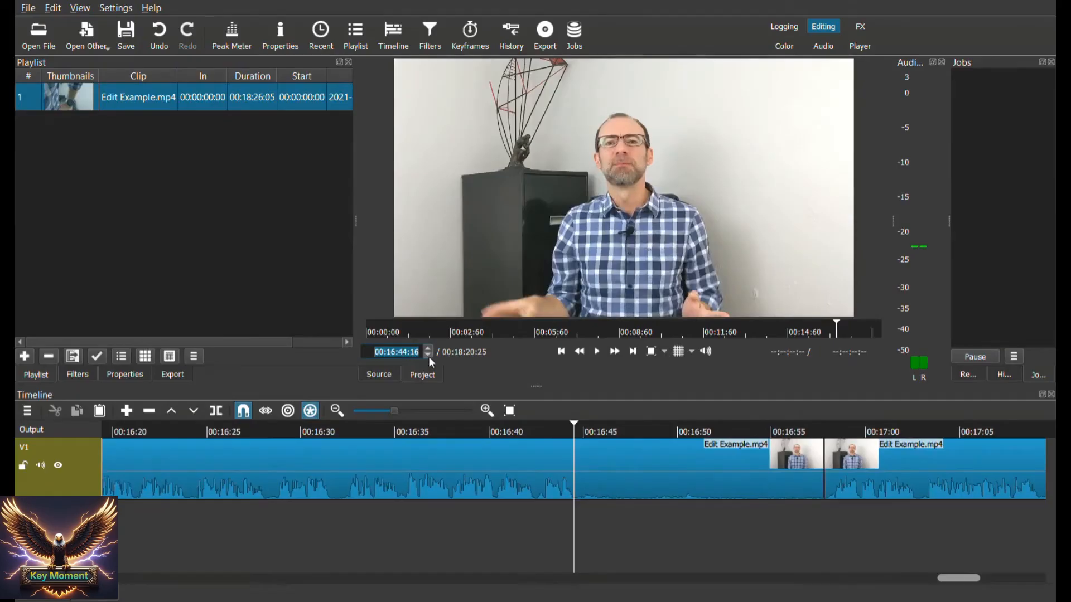
left_click(428, 356)
left_click(428, 356)
left_click(428, 357)
left_click(429, 356)
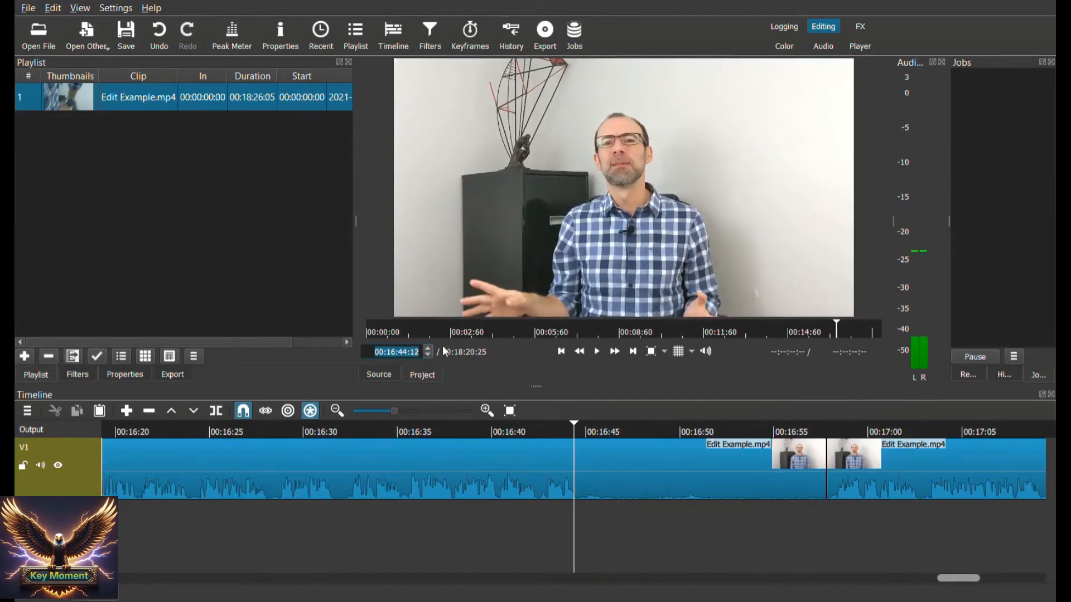
left_click(428, 348)
left_click(428, 348)
left_click(428, 348)
left_click(428, 348)
left_click(428, 348)
Split the clip at 00:16:44:17 and cut the quiet segment between the two splits
left_click(547, 486)
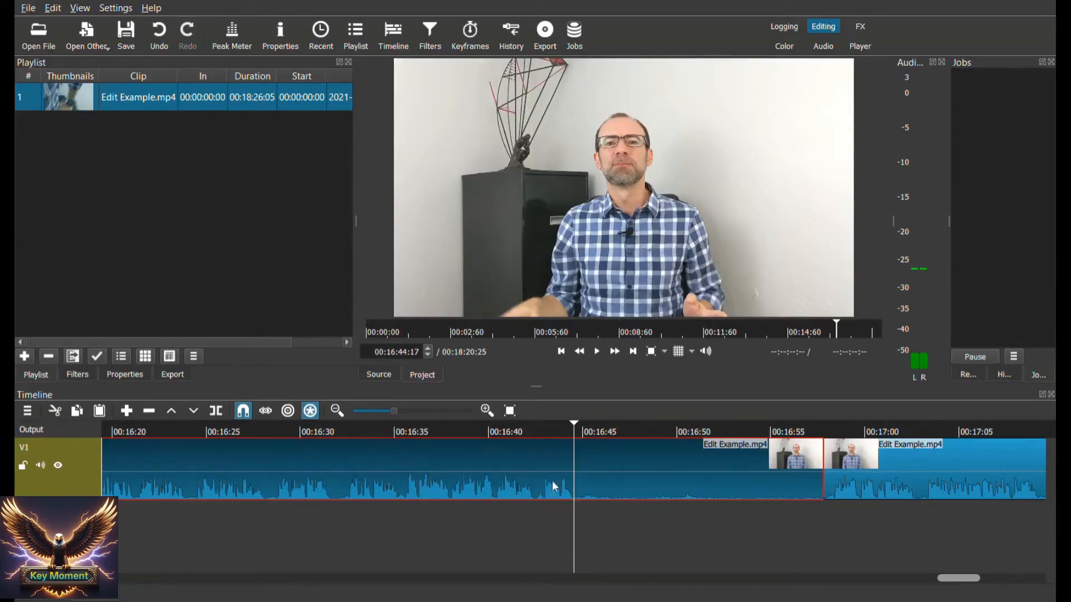
right_click(556, 487)
left_click(593, 527)
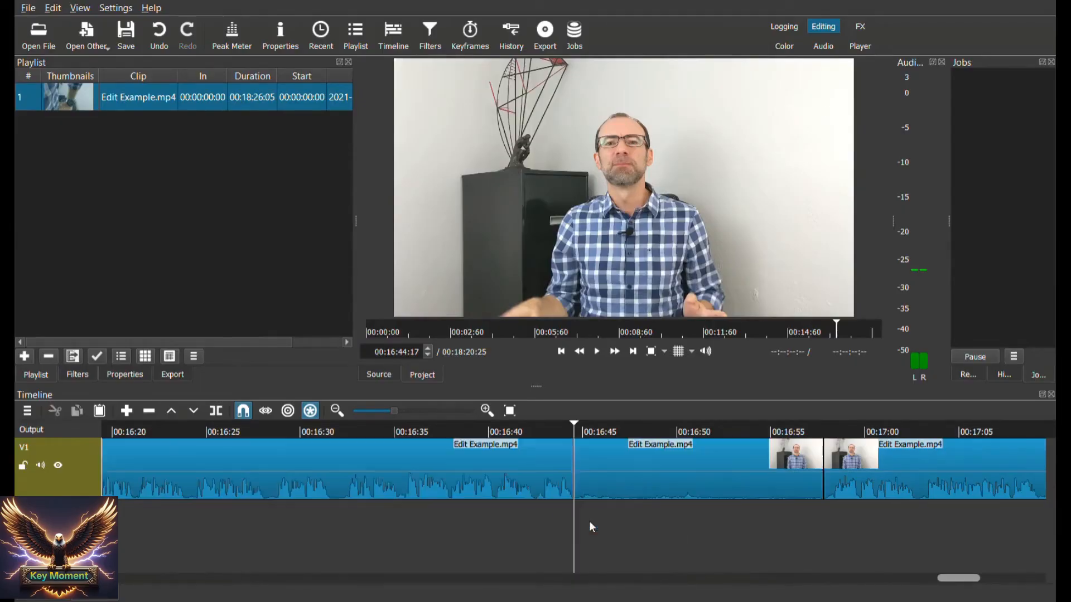
right_click(639, 491)
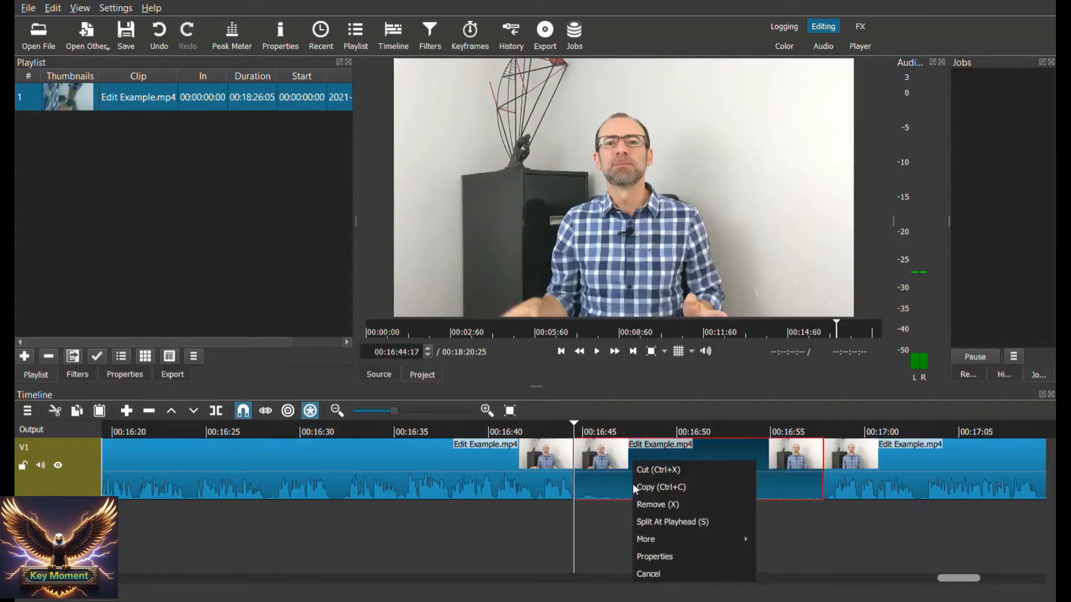
left_click(661, 477)
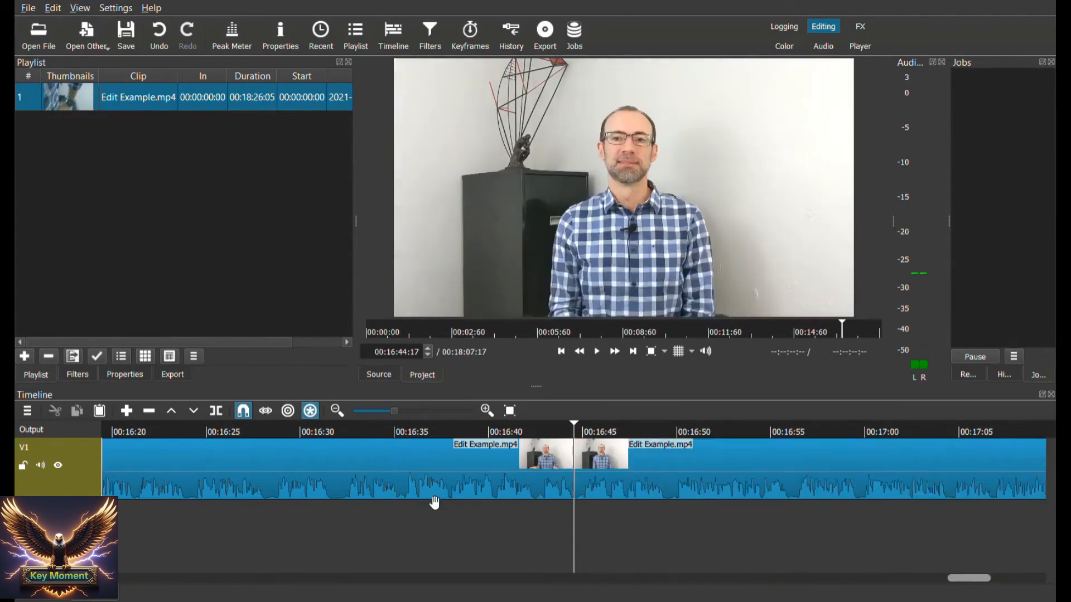
Shift the clip after the join about six seconds later on the track and place the playhead in the gap
left_click(610, 494)
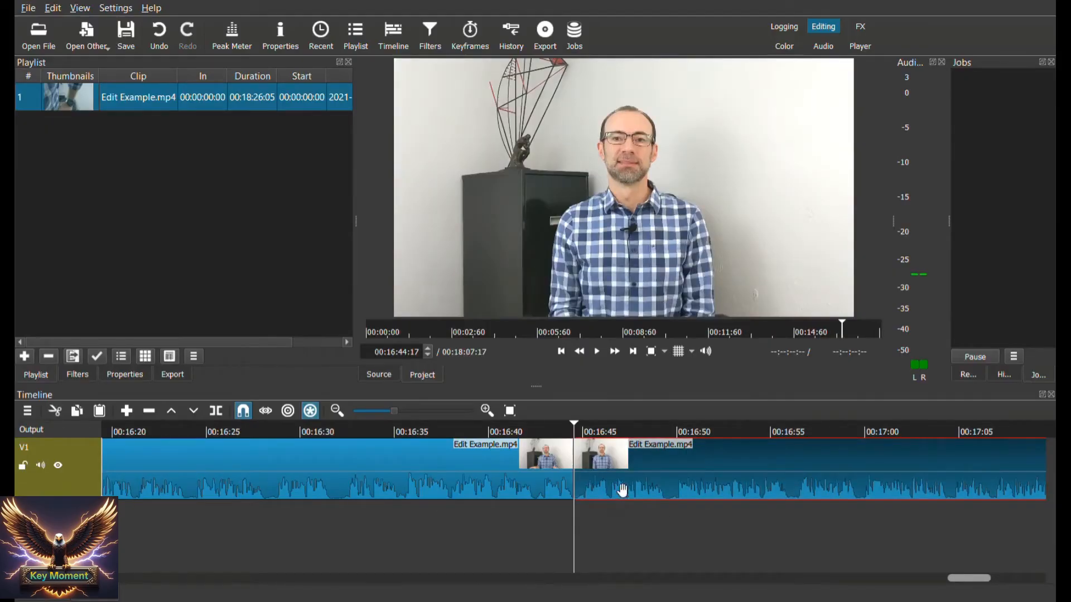
left_click_drag(622, 491, 747, 485)
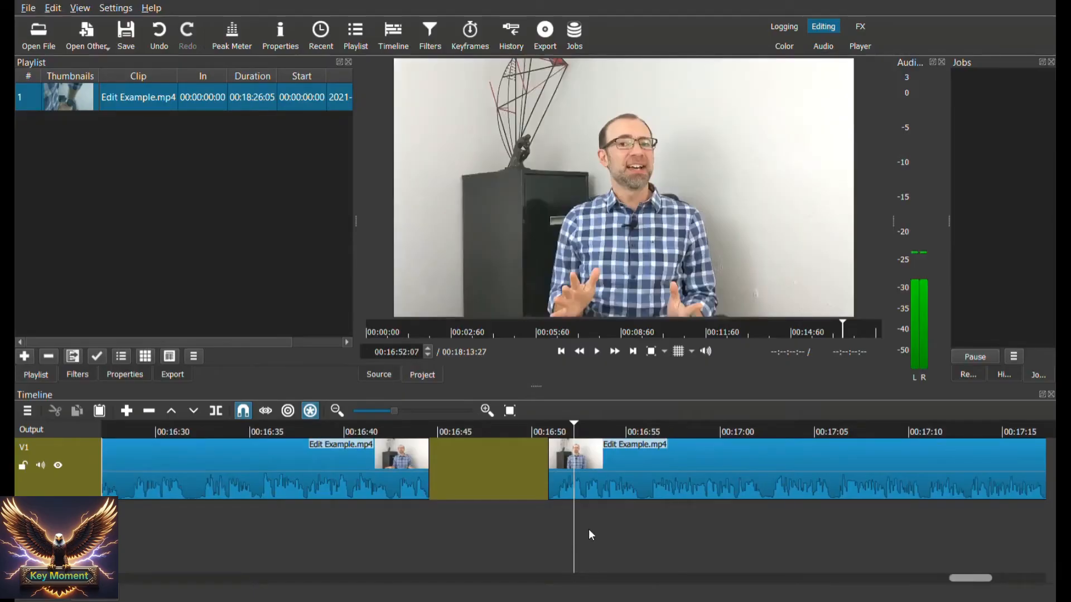
left_click_drag(583, 525, 553, 526)
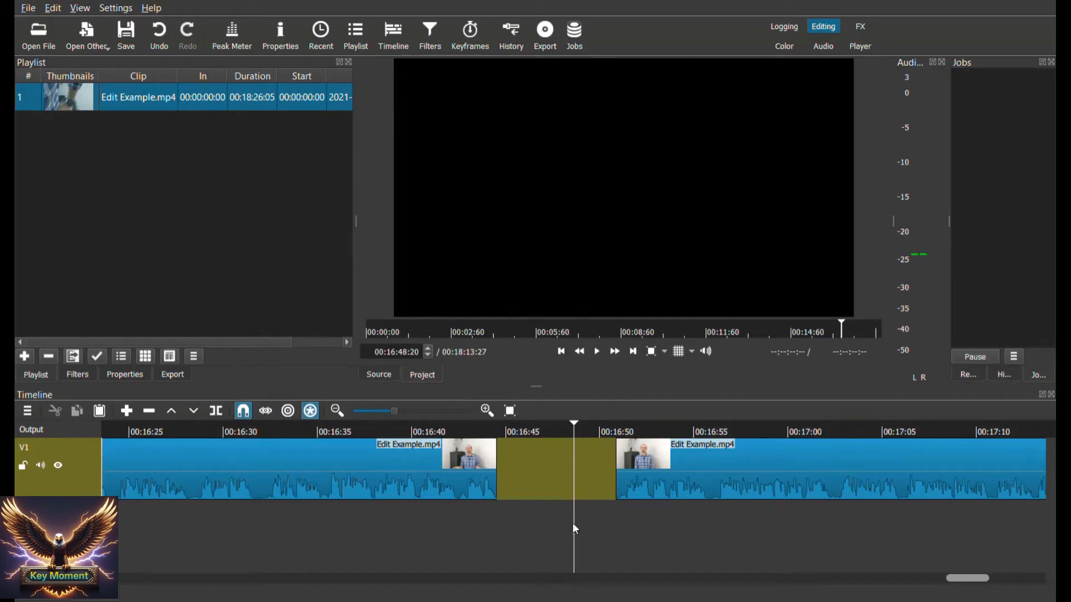
Remove the empty gap between the two clips and return the playhead to their join at 00:16:44:17
right_click(541, 474)
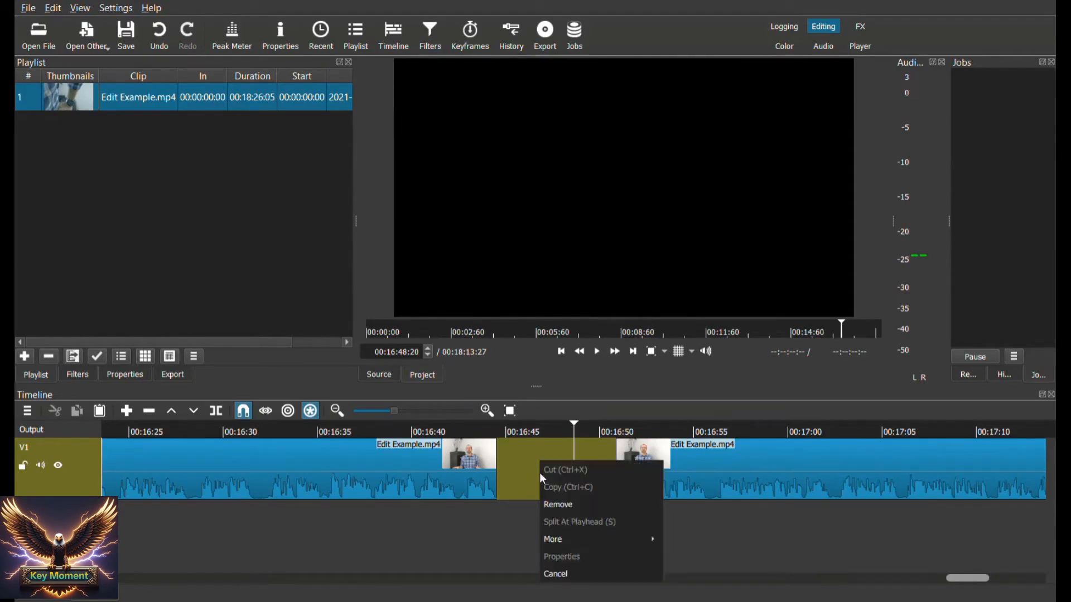
left_click(546, 504)
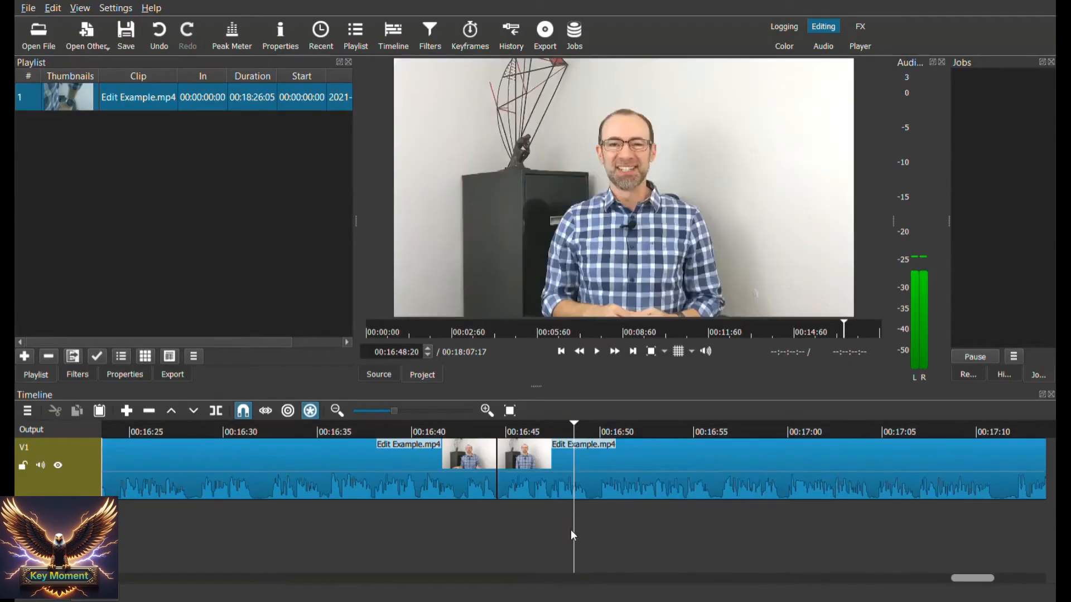
key("alt+Left")
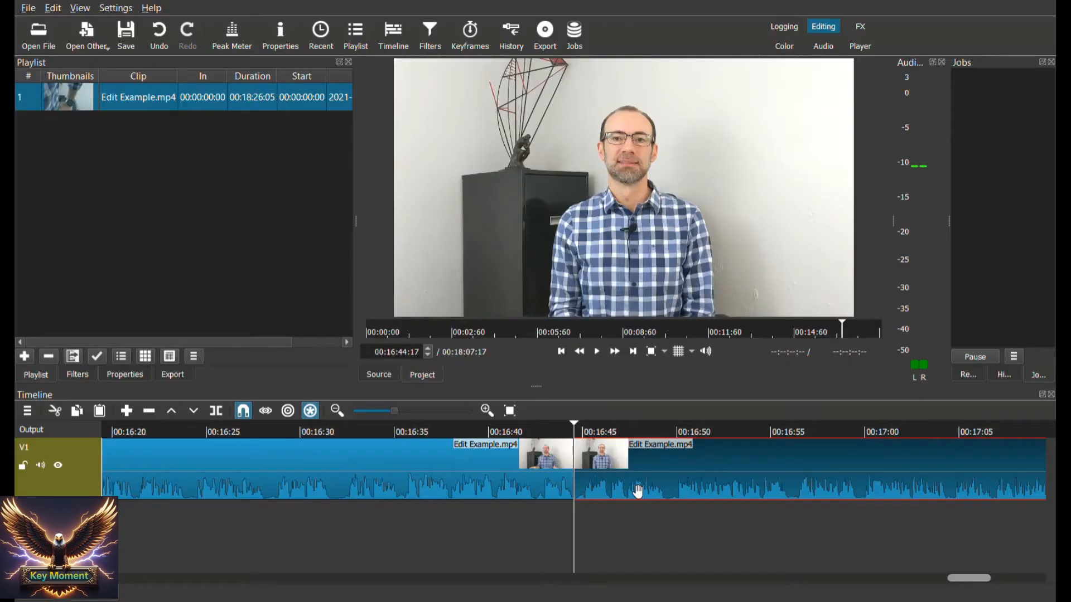
Add a Brightness filter at 139.6 % to the clip after the join and play the brightened section to preview it
left_click(78, 375)
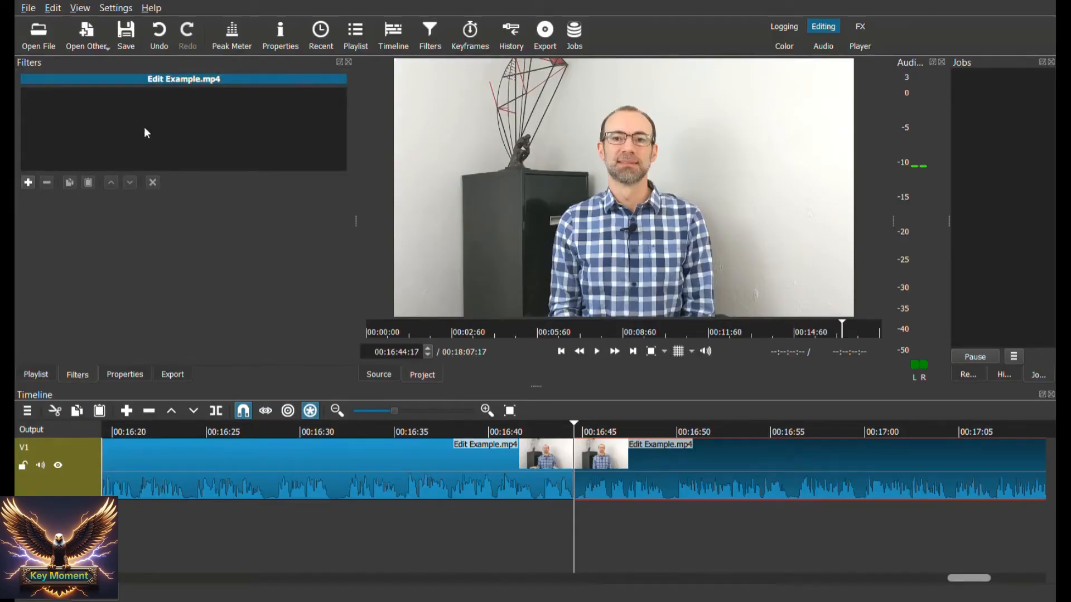
left_click(28, 183)
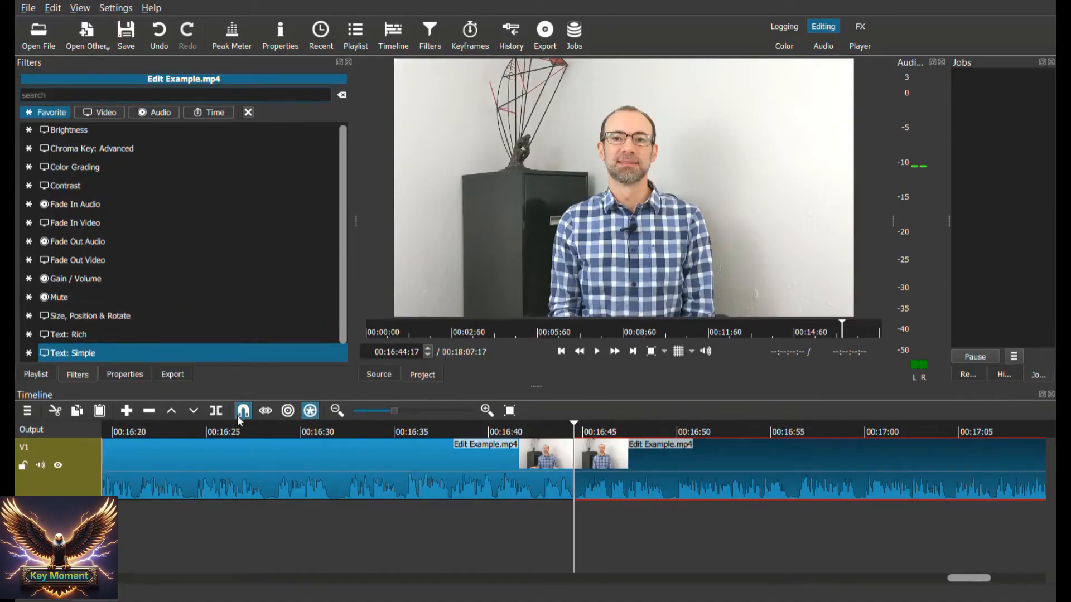
scroll(223, 340, "down", 1)
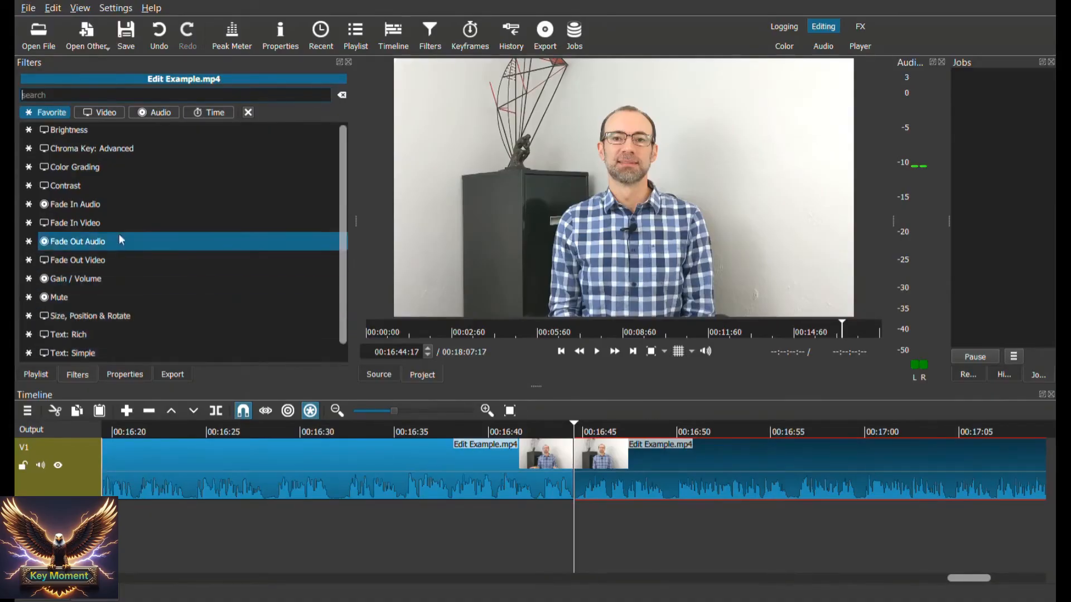
scroll(90, 135, "up", 1)
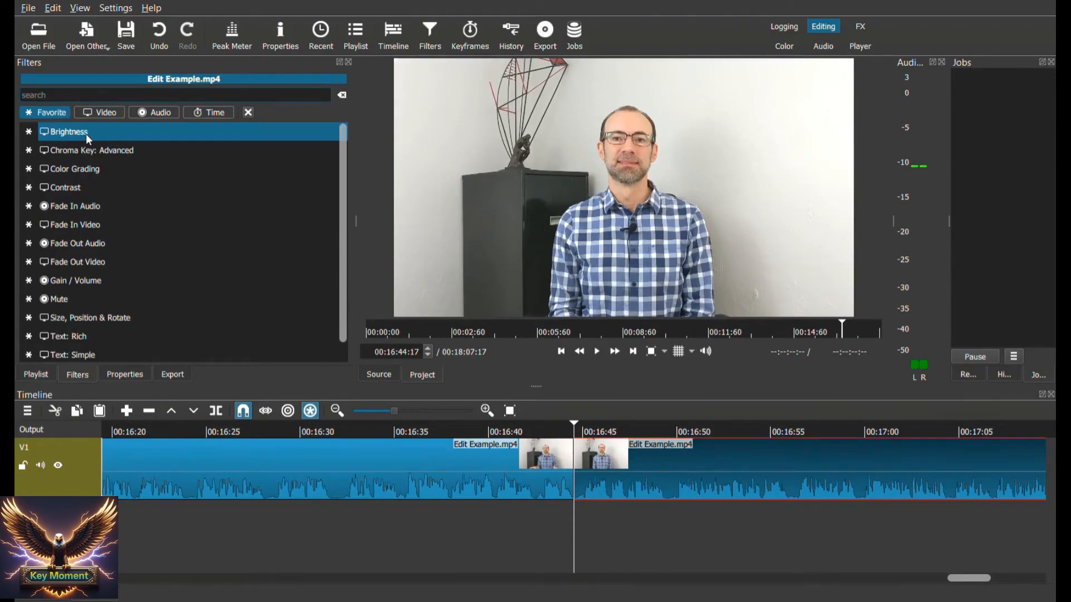
left_click(86, 134)
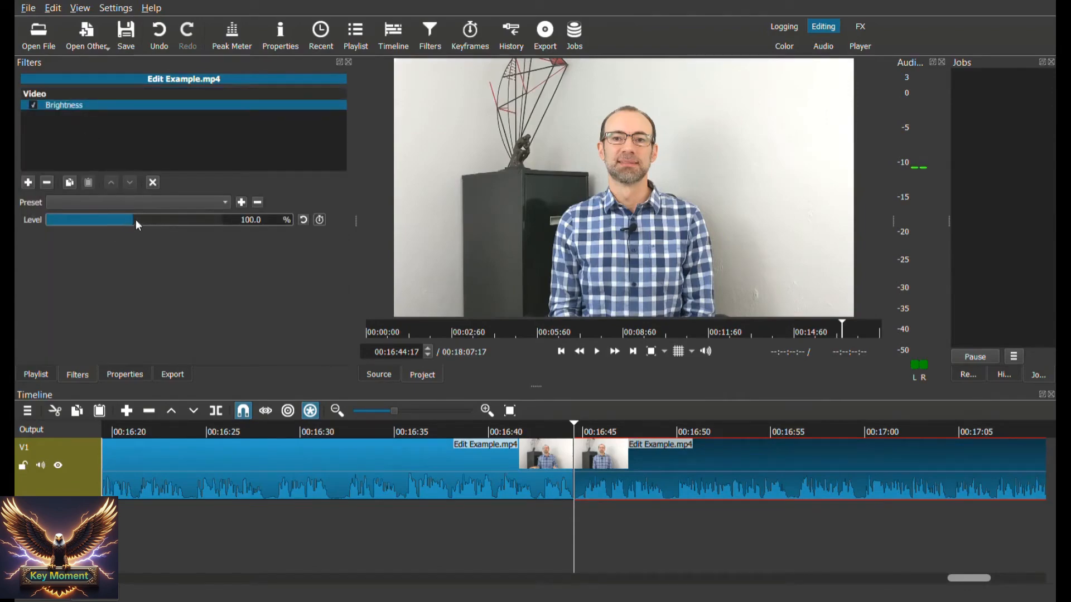
left_click_drag(135, 219, 174, 228)
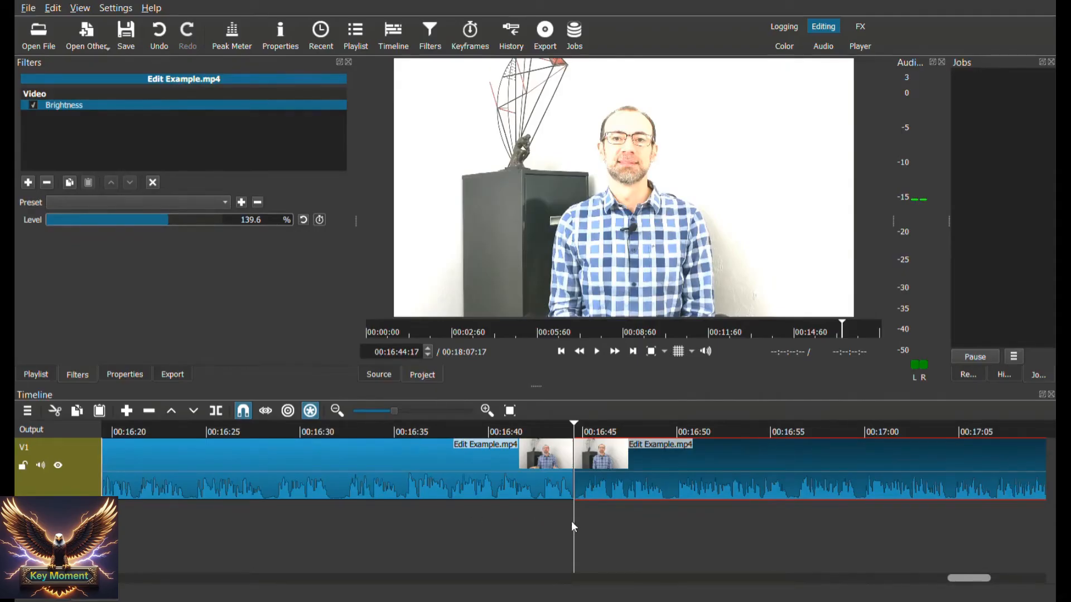
key("j")
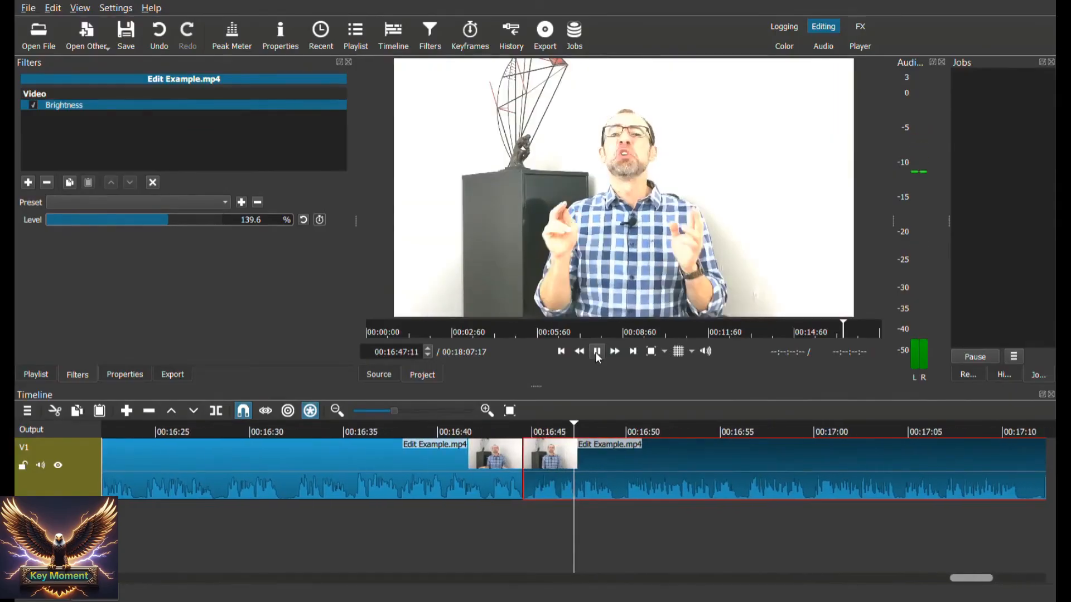
left_click(595, 352)
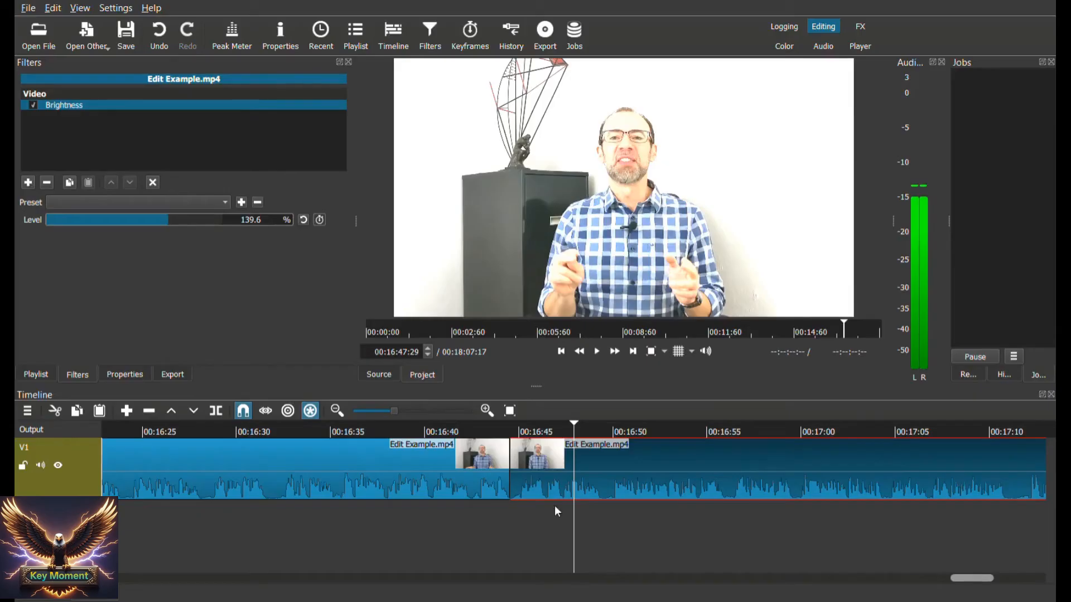
Add a Text: Simple filter to the same clip with a red font and the text "Thank you for watching"
left_click(29, 182)
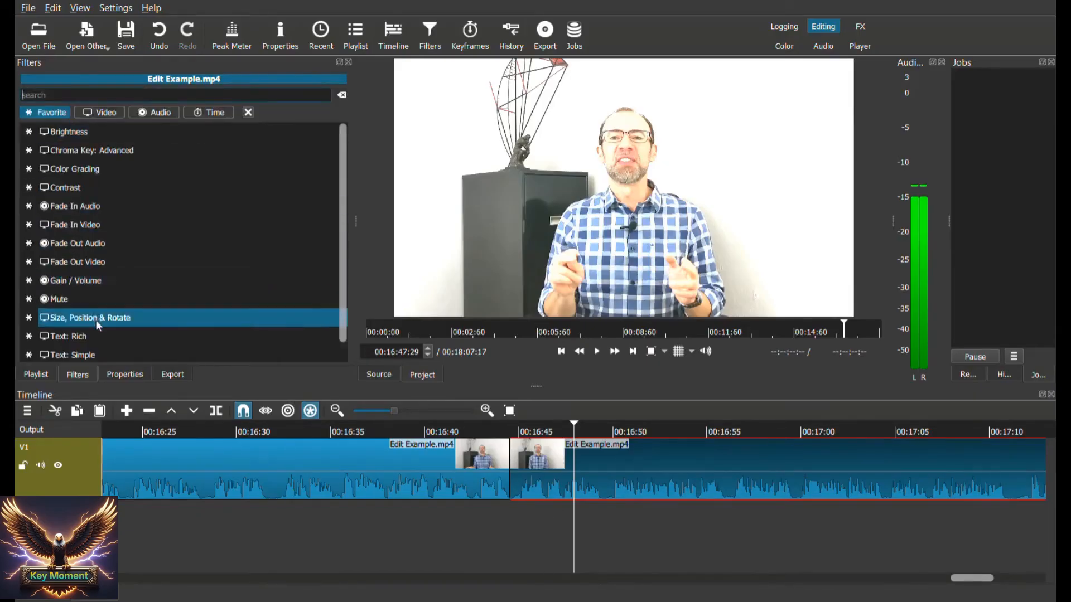
left_click(110, 354)
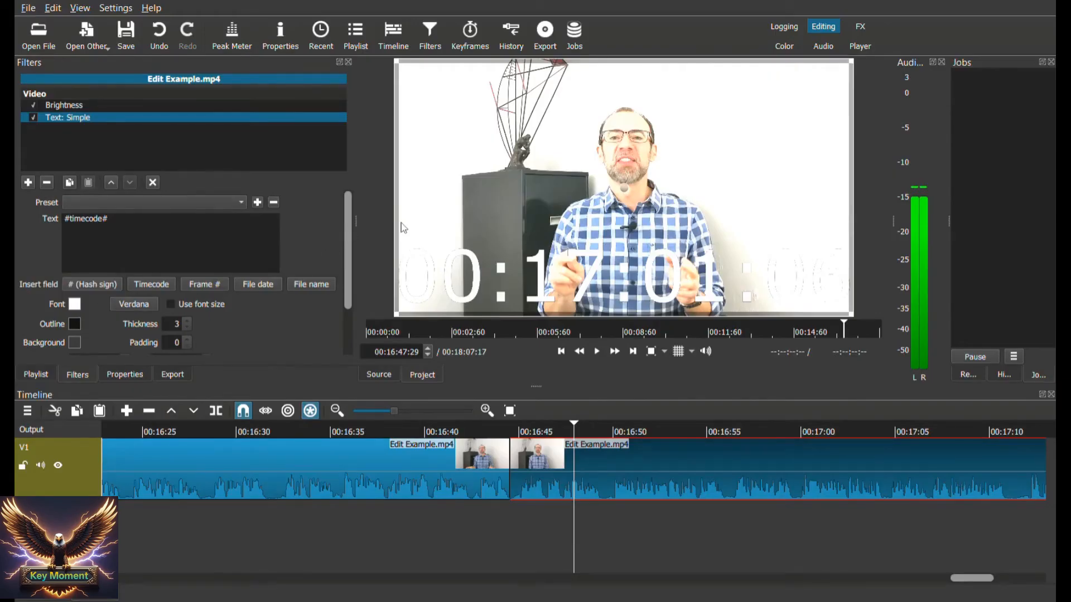
left_click(634, 425)
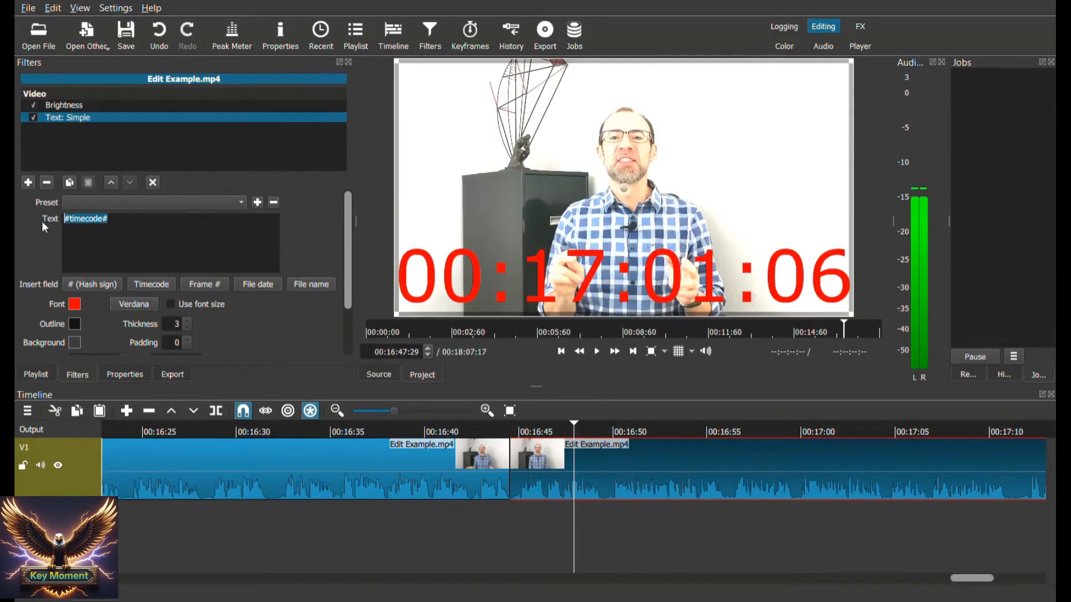
type("Tha")
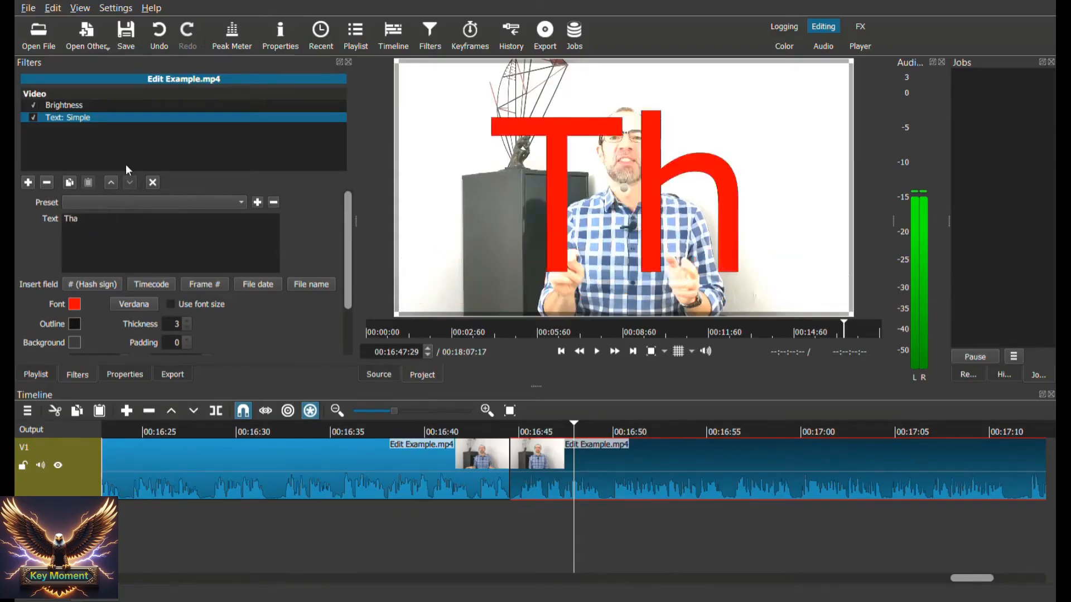
type("nk you fo")
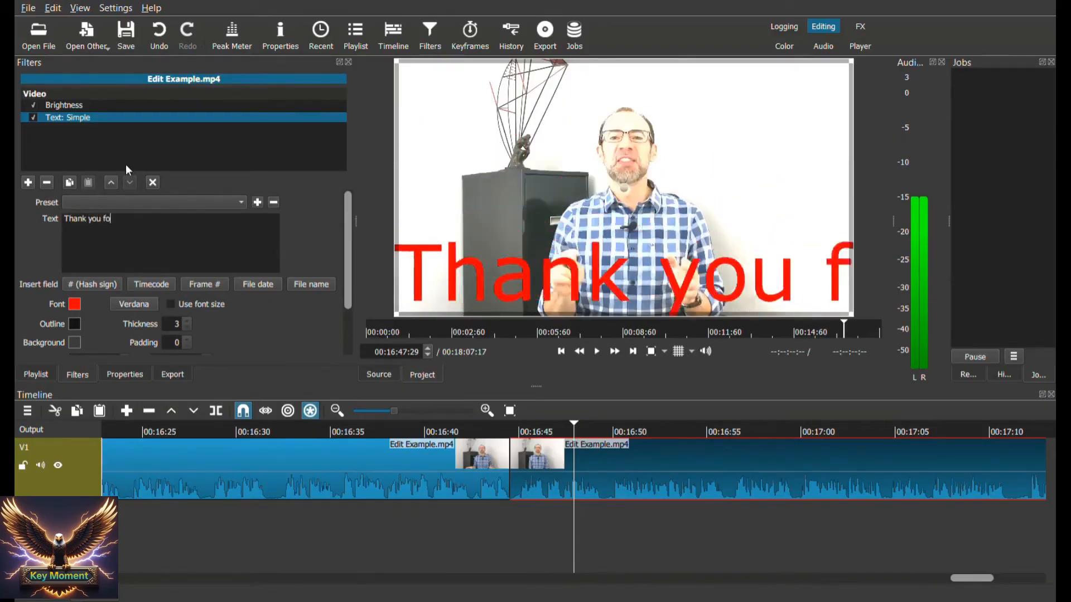
type("r watching")
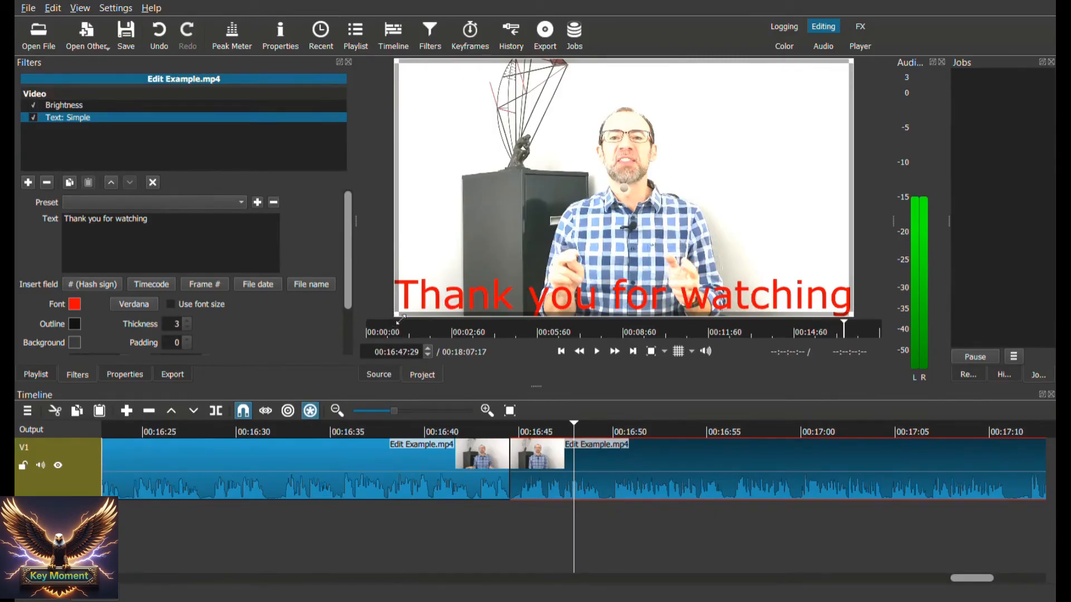
Break the caption into two lines after "Thank you" and fit its text box into the upper-right corner of the video frame
left_click_drag(400, 320, 693, 145)
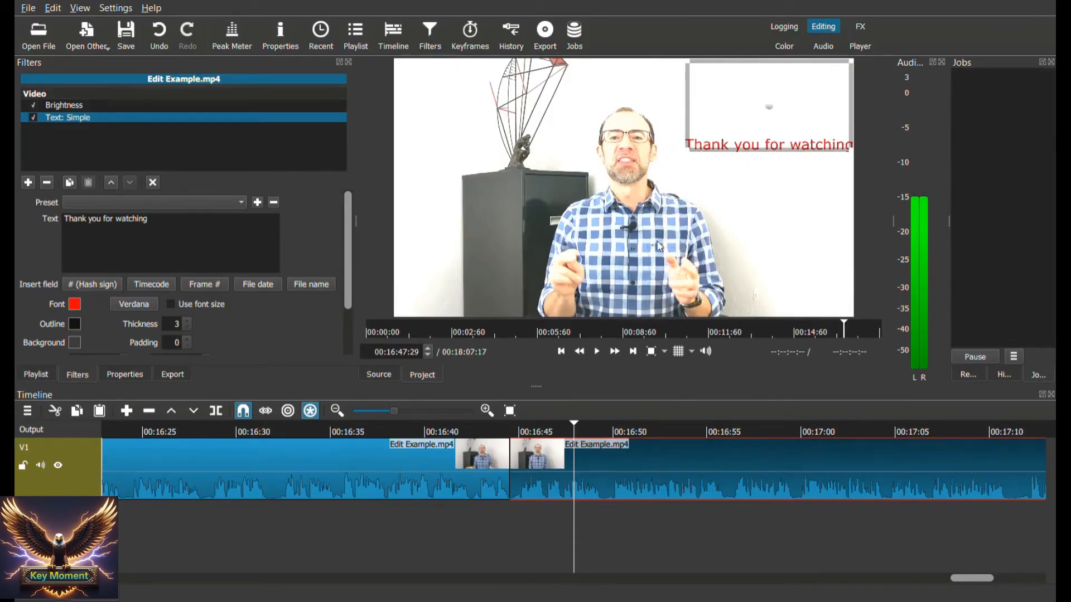
left_click(101, 221)
key("Return")
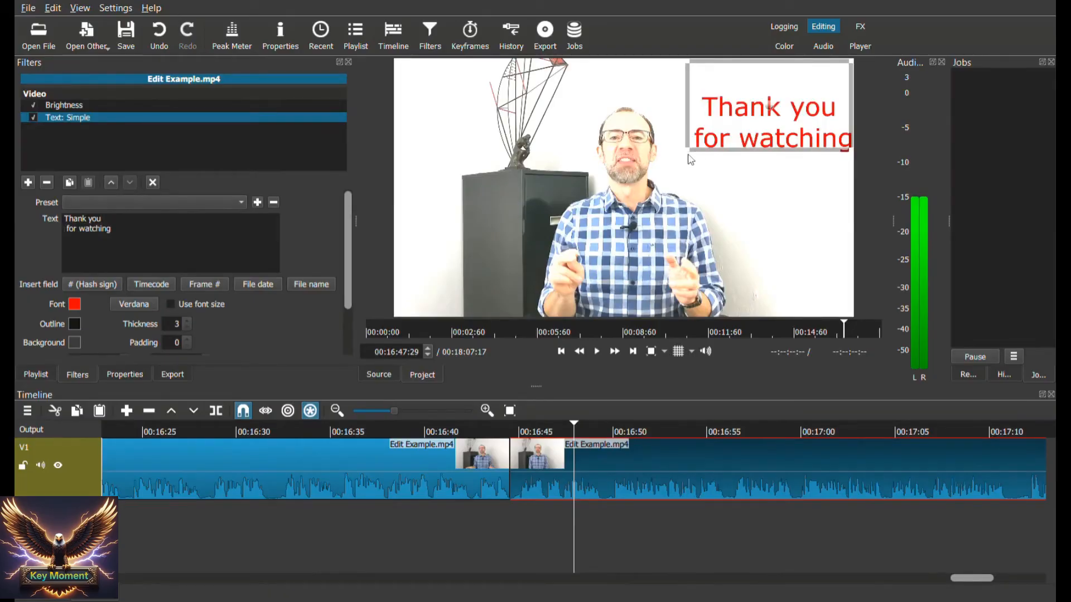
left_click_drag(689, 153, 678, 186)
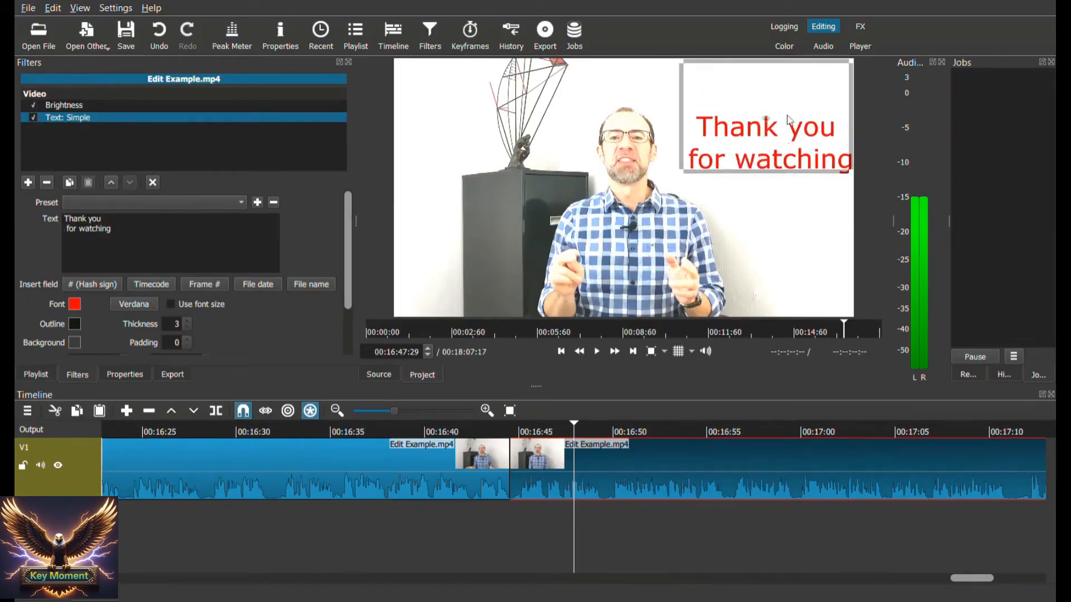
left_click_drag(776, 113, 778, 91)
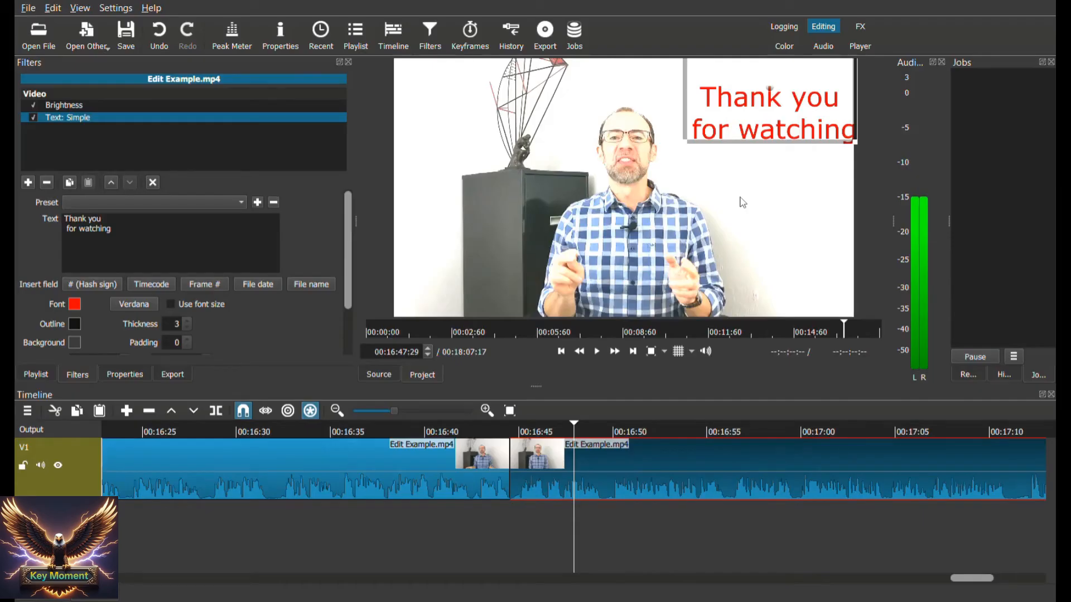
Play the video from just before the join to preview the brightness and caption, stopping at 00:16:50:03
left_click(485, 431)
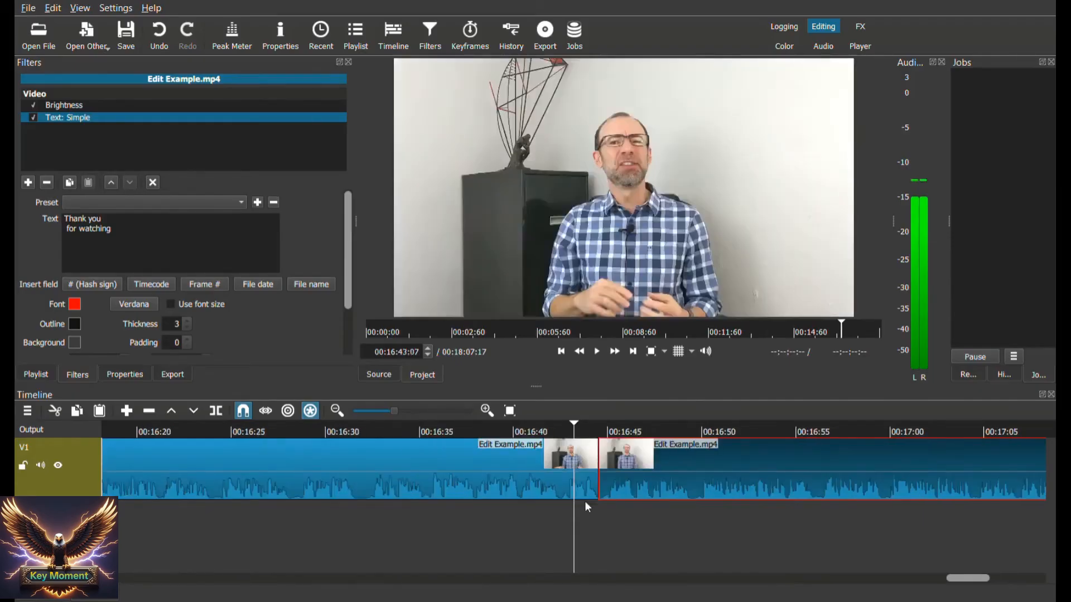
left_click(597, 353)
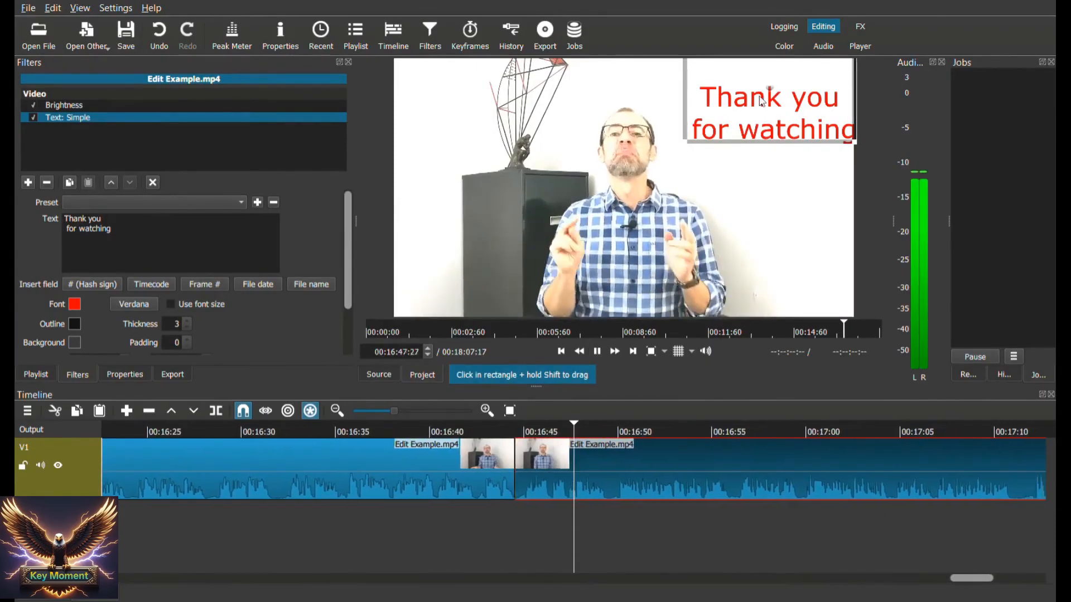
left_click(597, 351)
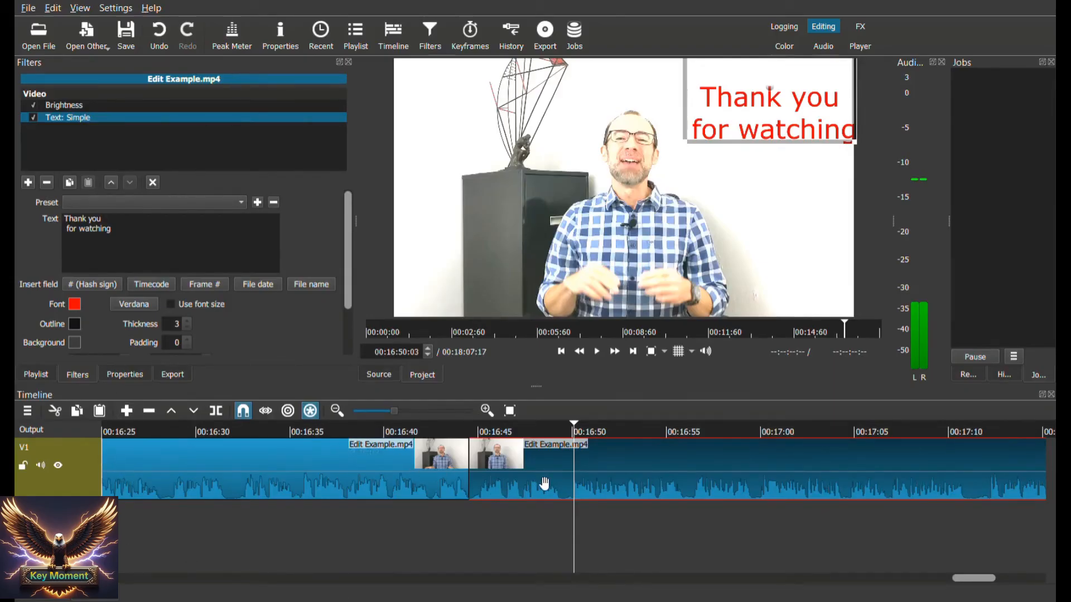
Split the clip at 00:16:50:03 and disable the Text: Simple and Brightness filters on the part after the split
key("s")
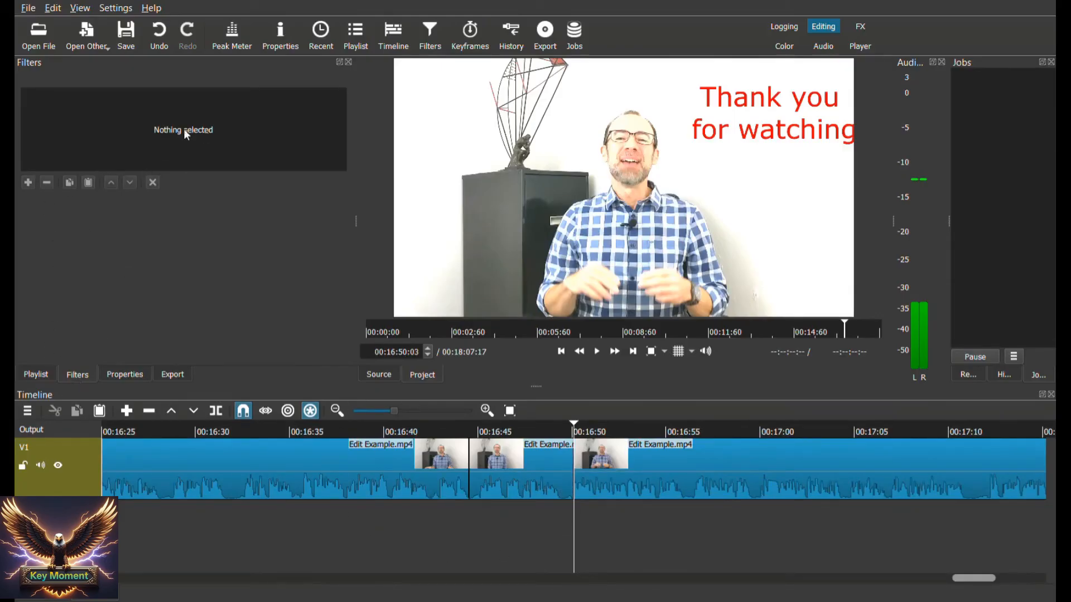
left_click(616, 495)
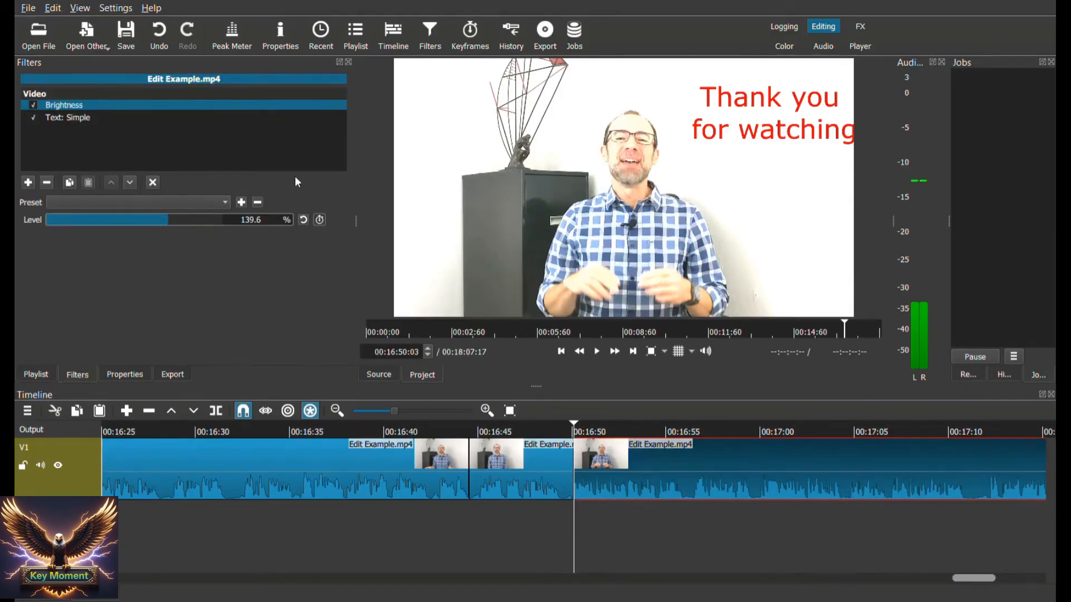
left_click(52, 117)
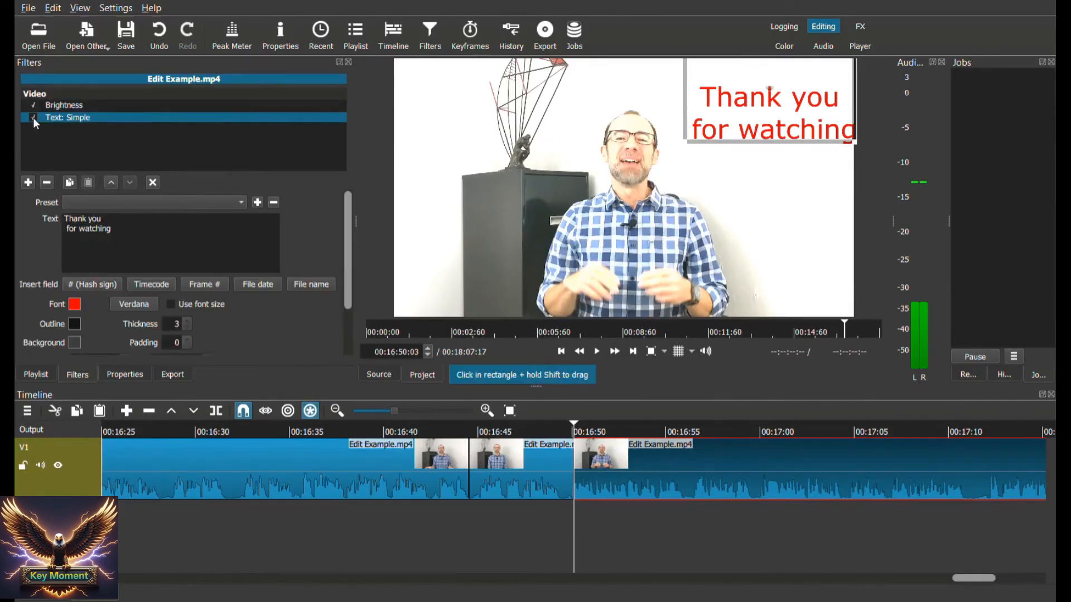
left_click(33, 118)
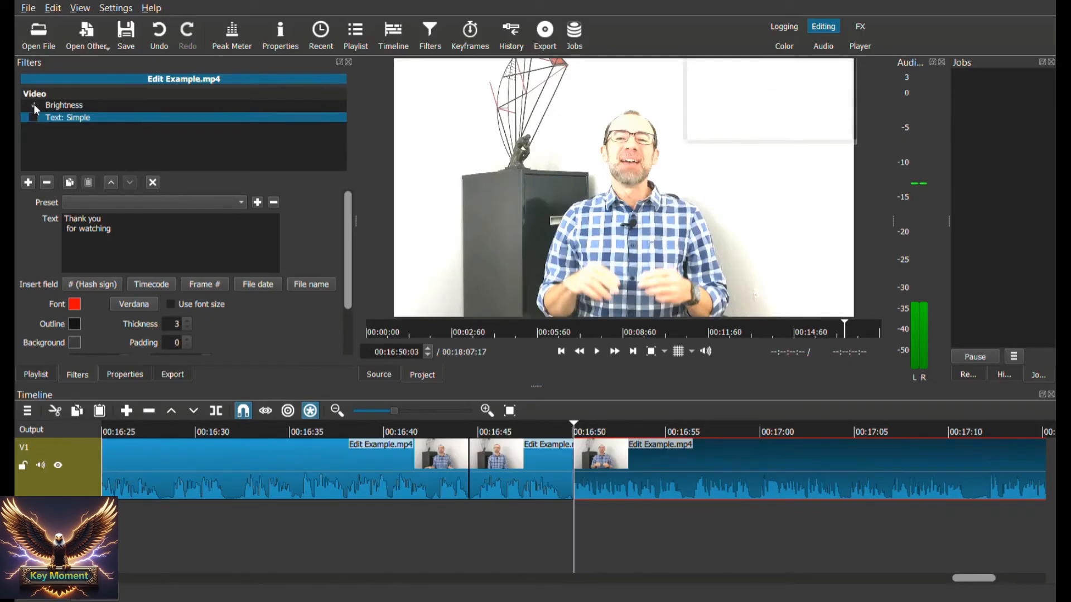
left_click(34, 105)
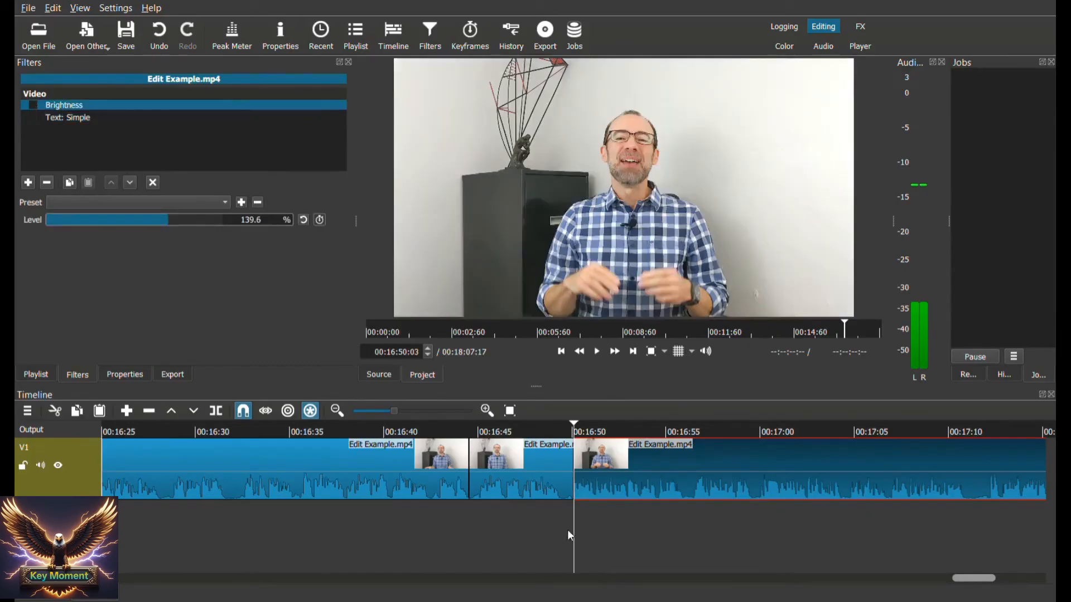
Play from about 00:16:42:28 past the new split to check where the brightness and caption start and end
scroll(567, 538, "up", 4)
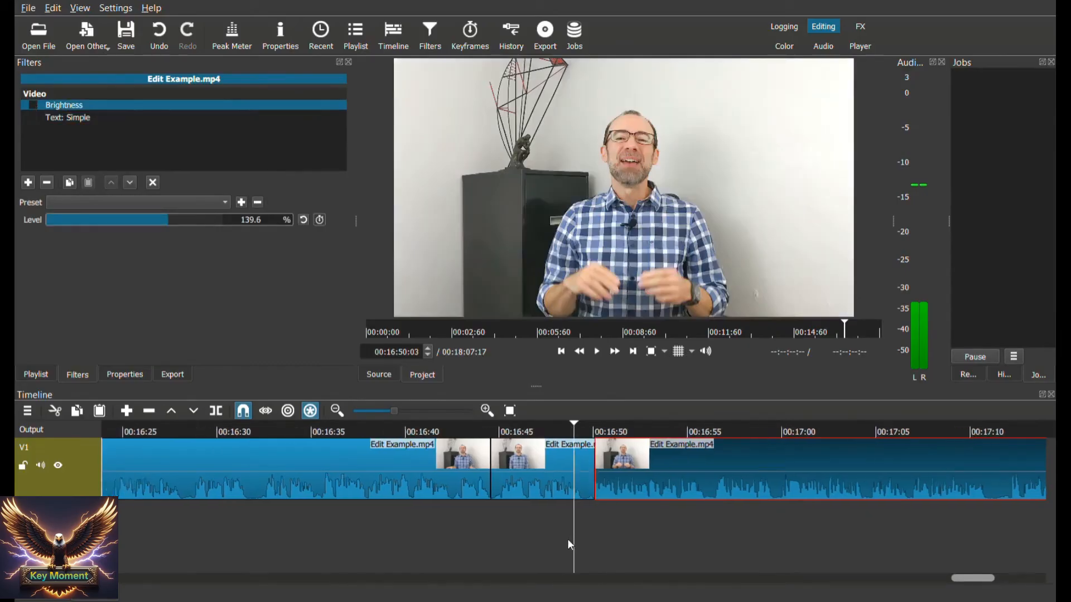
left_click(597, 354)
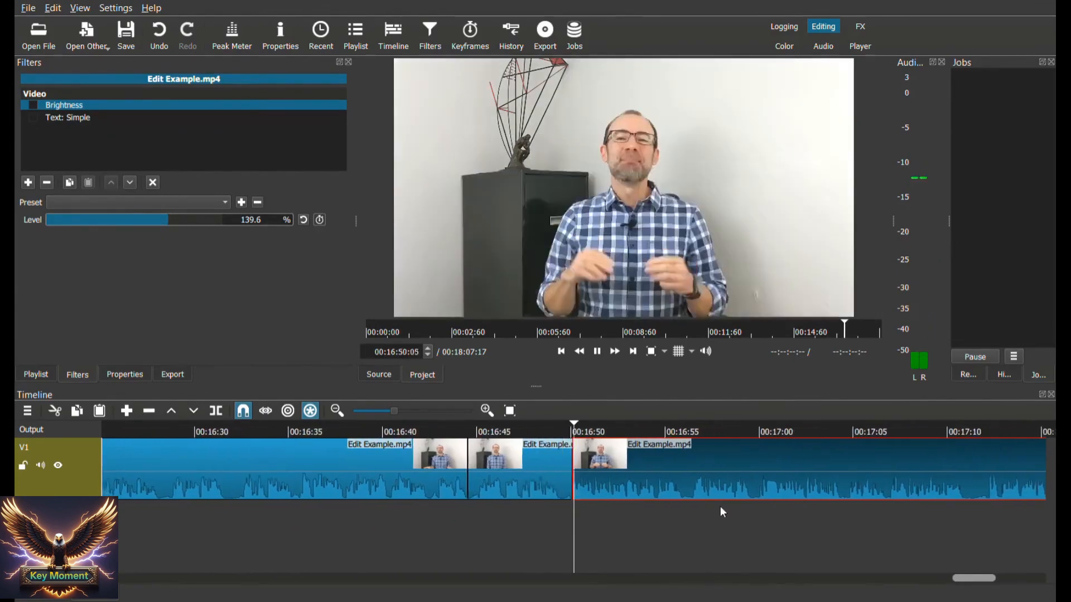
left_click(598, 353)
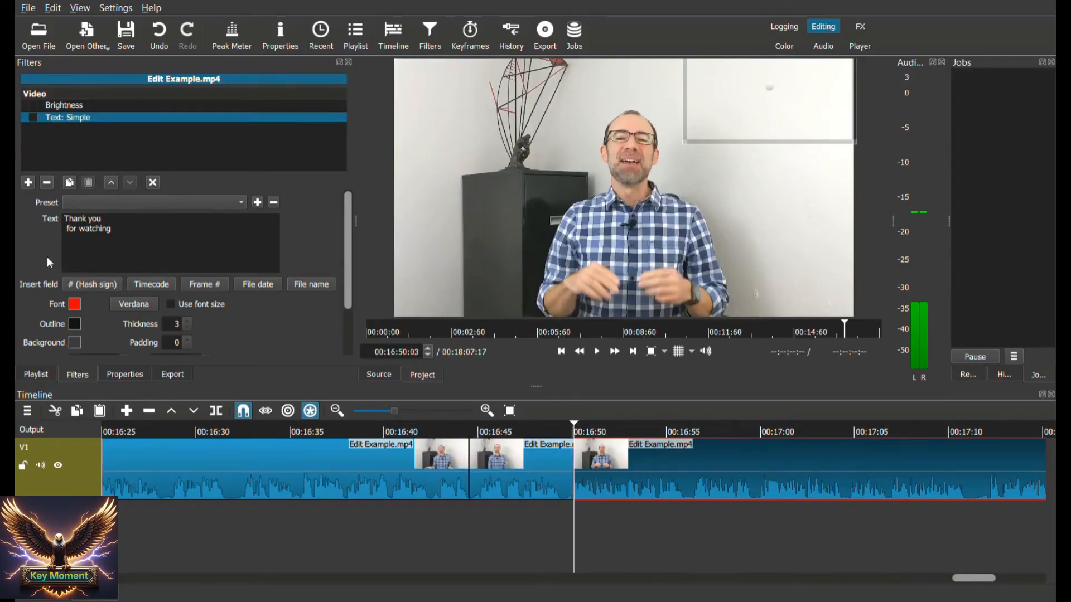
Browse the video and audio filter categories and add the Size, Position & Rotate filter to the clip after 00:16:50:03
left_click(29, 181)
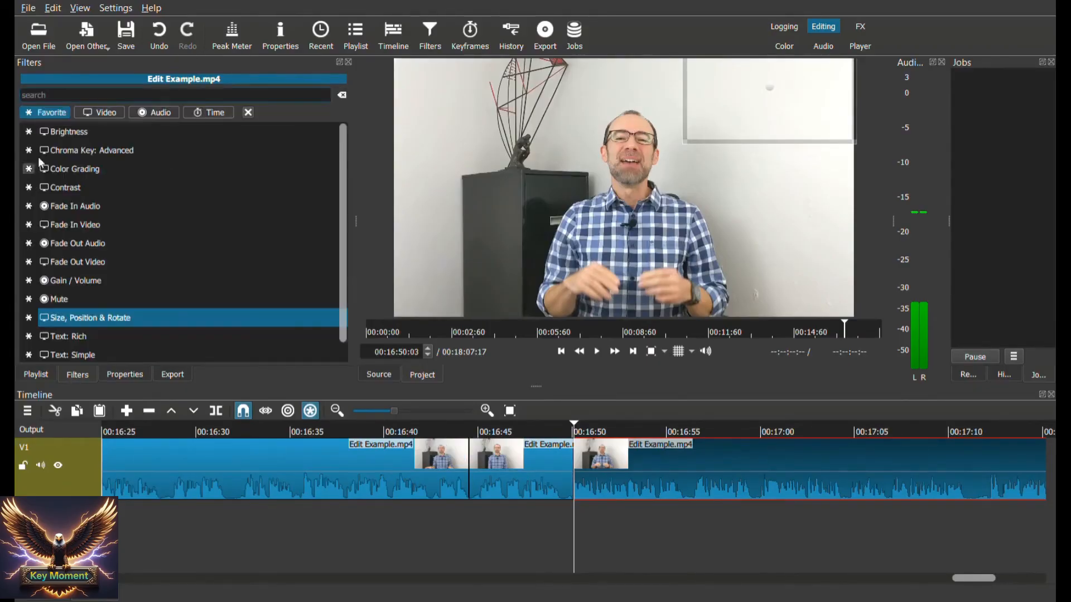
left_click(103, 115)
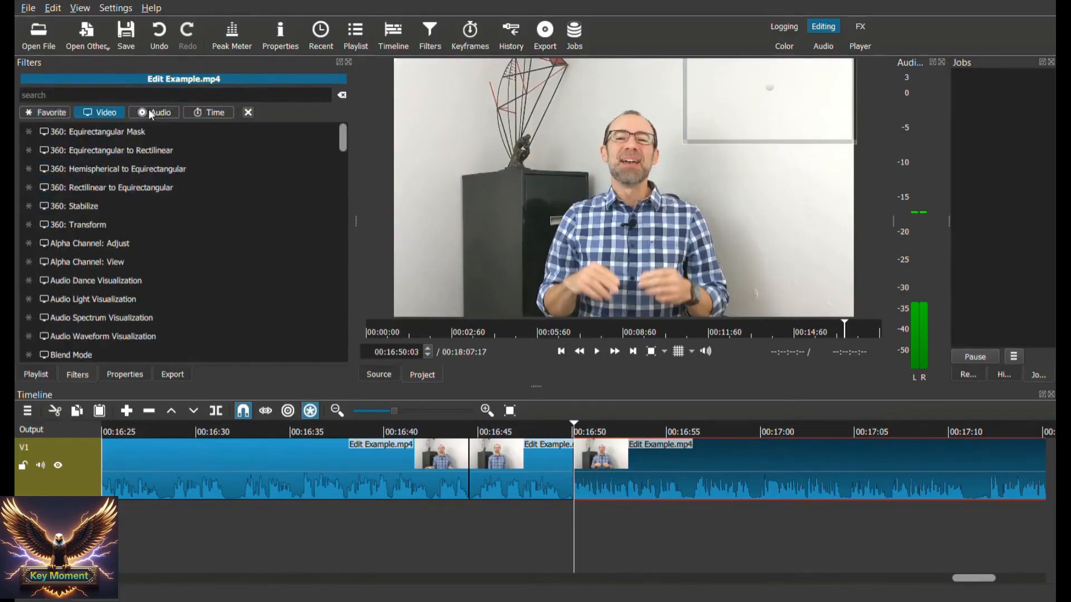
left_click(167, 114)
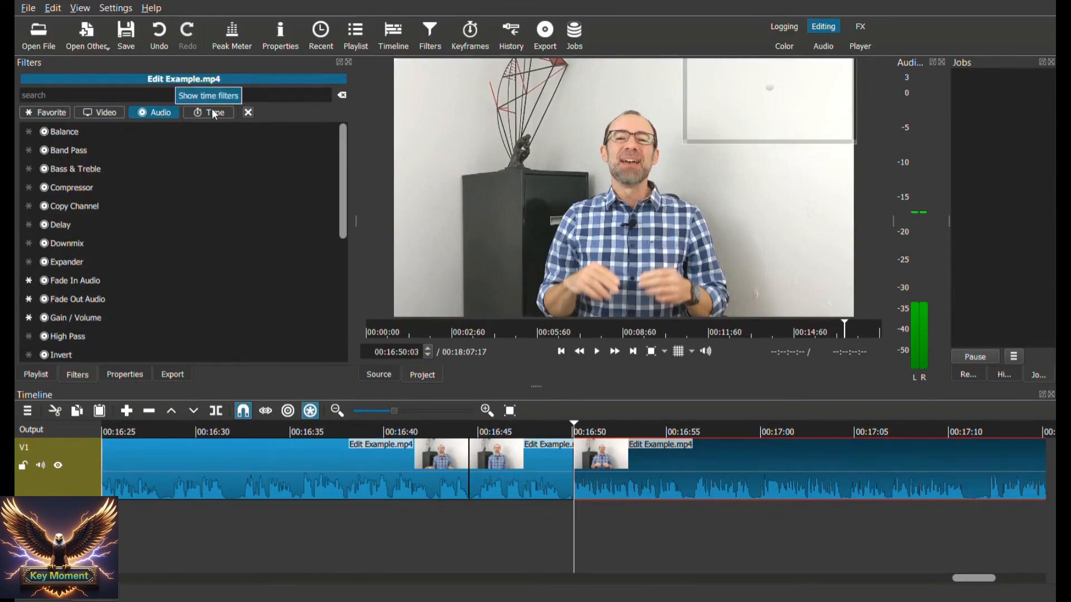
left_click(45, 115)
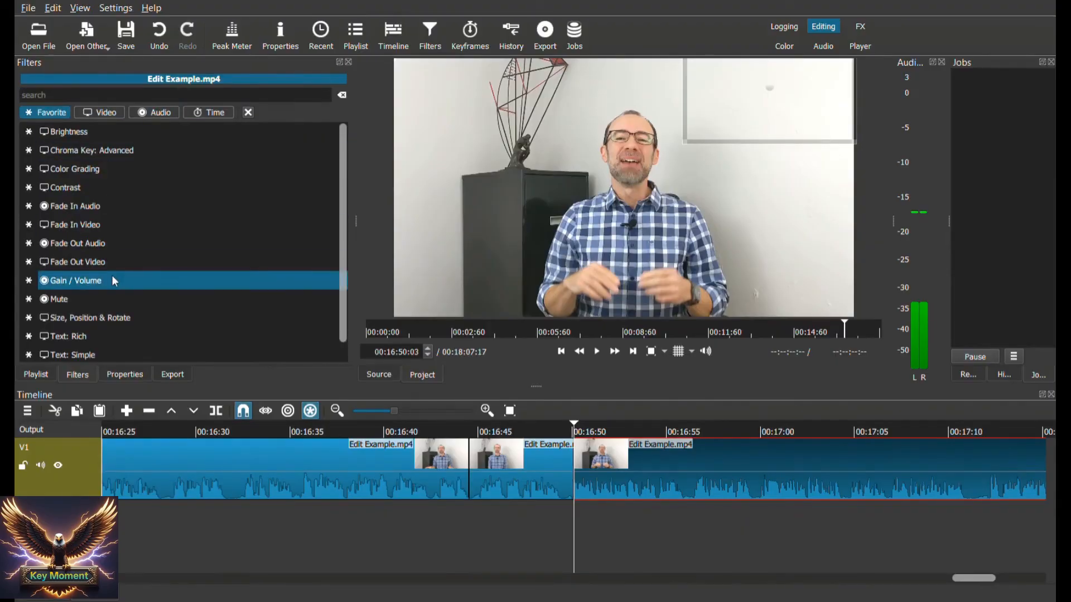
left_click(103, 317)
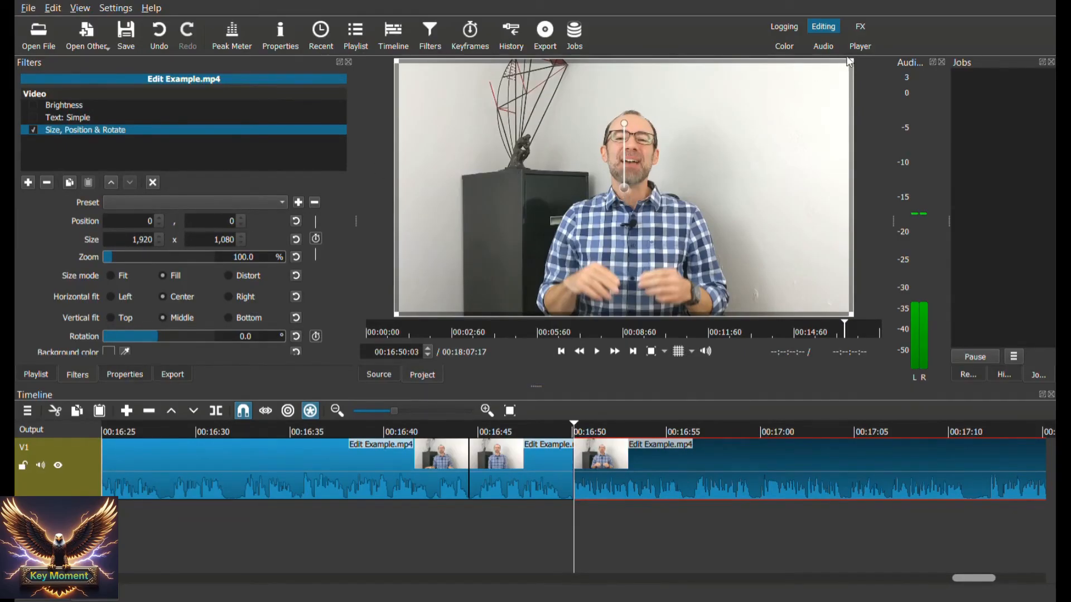
Try resizing the picture from its upper-right corner, shrinking it to about 80.5% and enlarging it to about 94.7%
left_click_drag(849, 63, 808, 100)
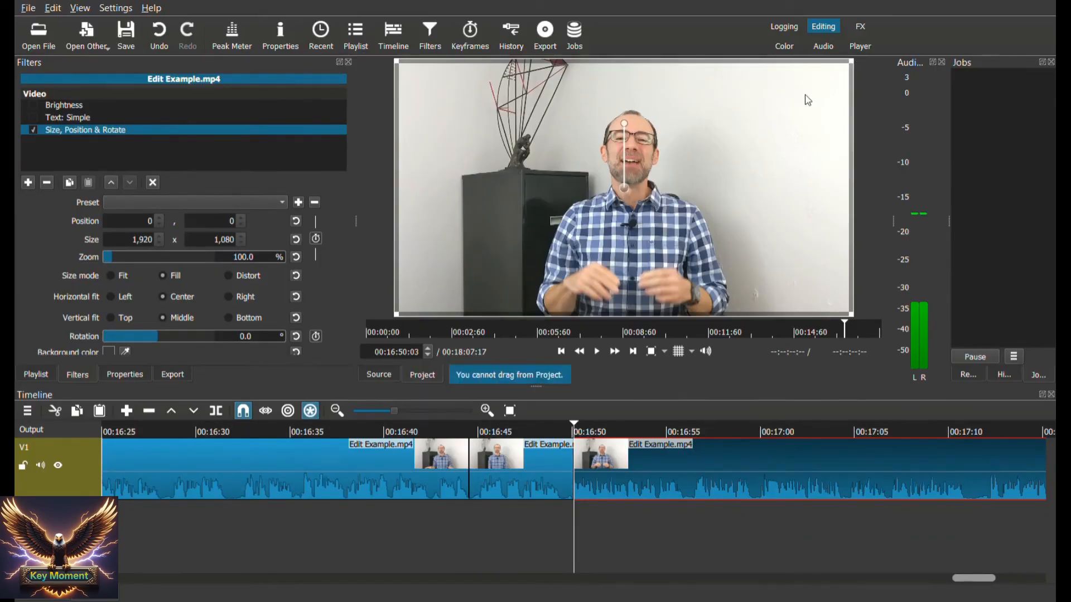
left_click_drag(852, 63, 769, 118)
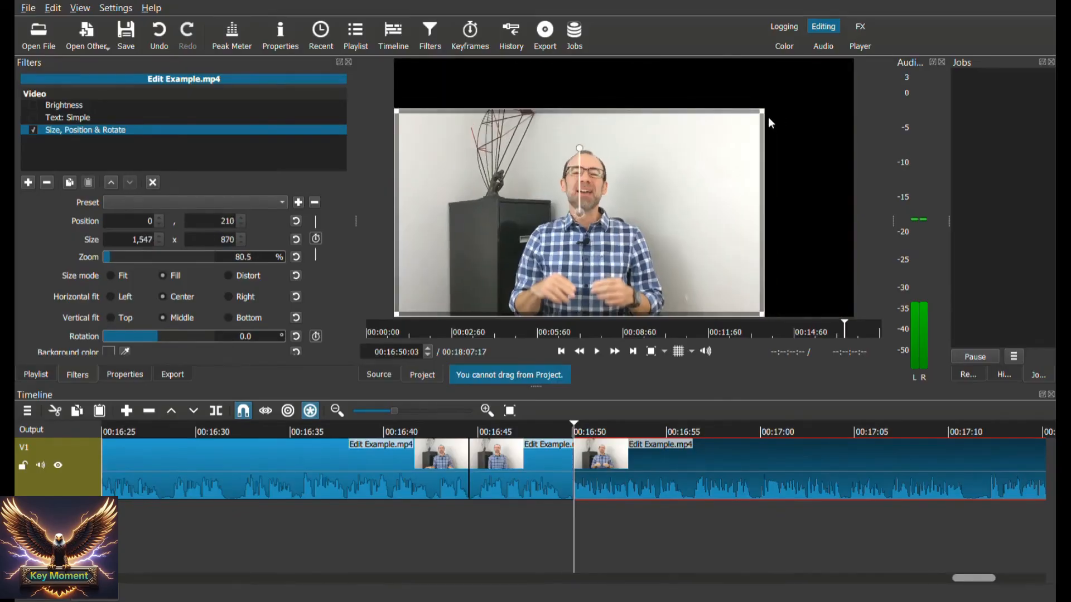
left_click_drag(768, 108, 921, 68)
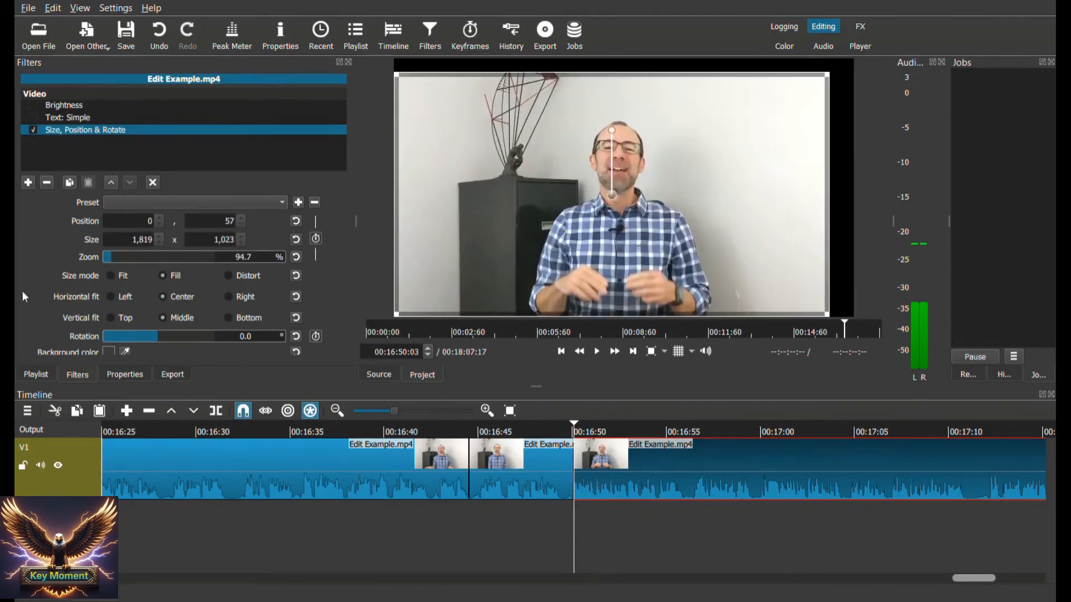
Zoom the clip's picture to about 157.7% and move it to a position of about -770, -270
mouse_move(120, 255)
left_mouse_down()
mouse_move(132, 260)
mouse_move(121, 260)
left_mouse_up()
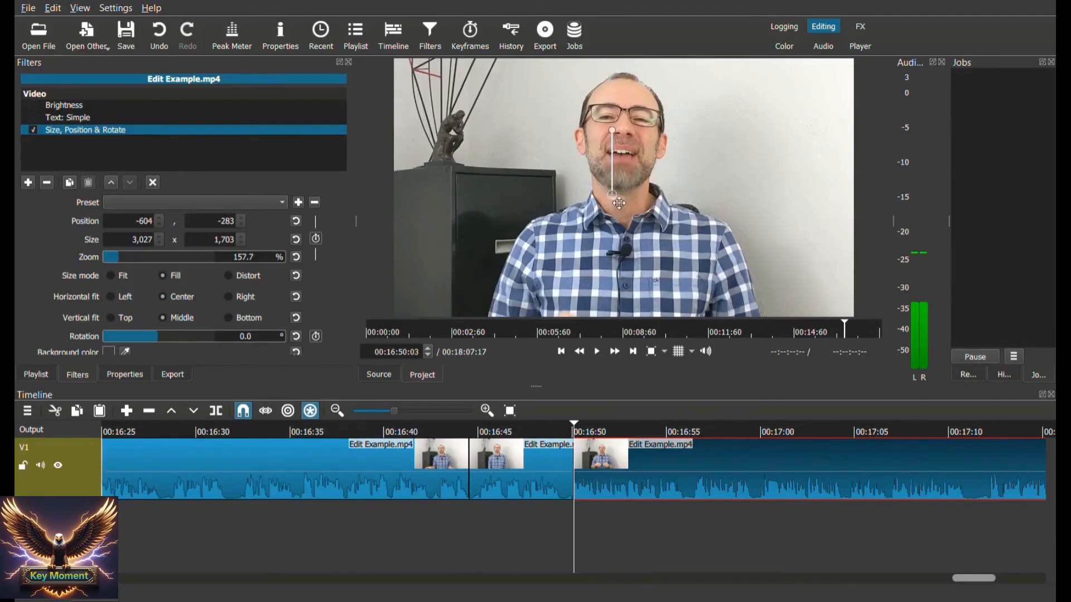
left_click_drag(616, 201, 582, 206)
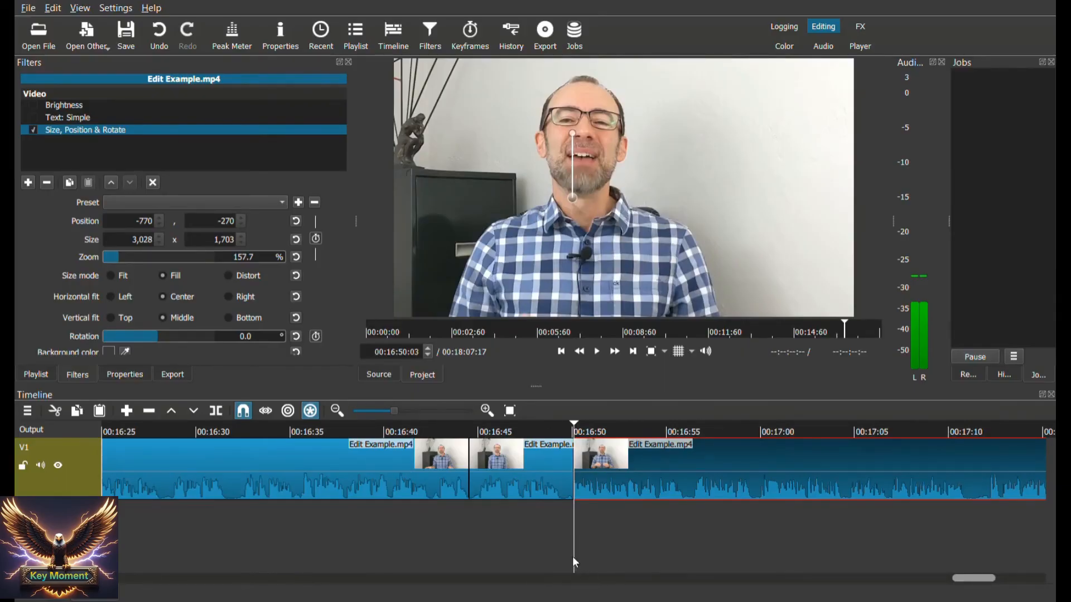
Play from about 00:16:48:09 across the 00:16:50:03 split to preview the change to the zoomed picture
mouse_move(573, 557)
left_mouse_down()
mouse_move(562, 557)
mouse_move(584, 556)
mouse_move(563, 550)
left_mouse_up()
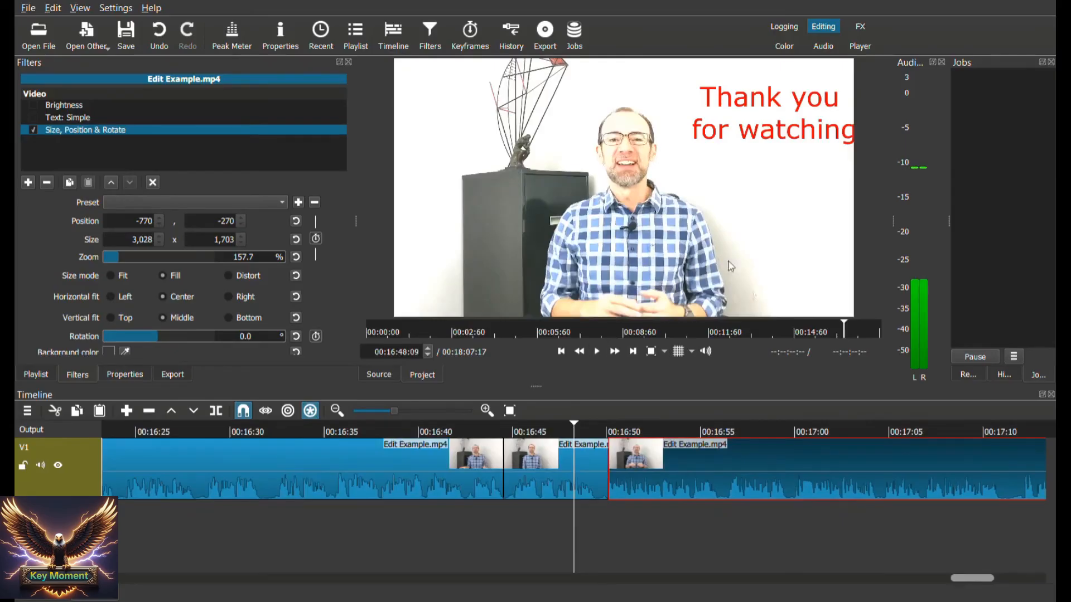
left_click(596, 351)
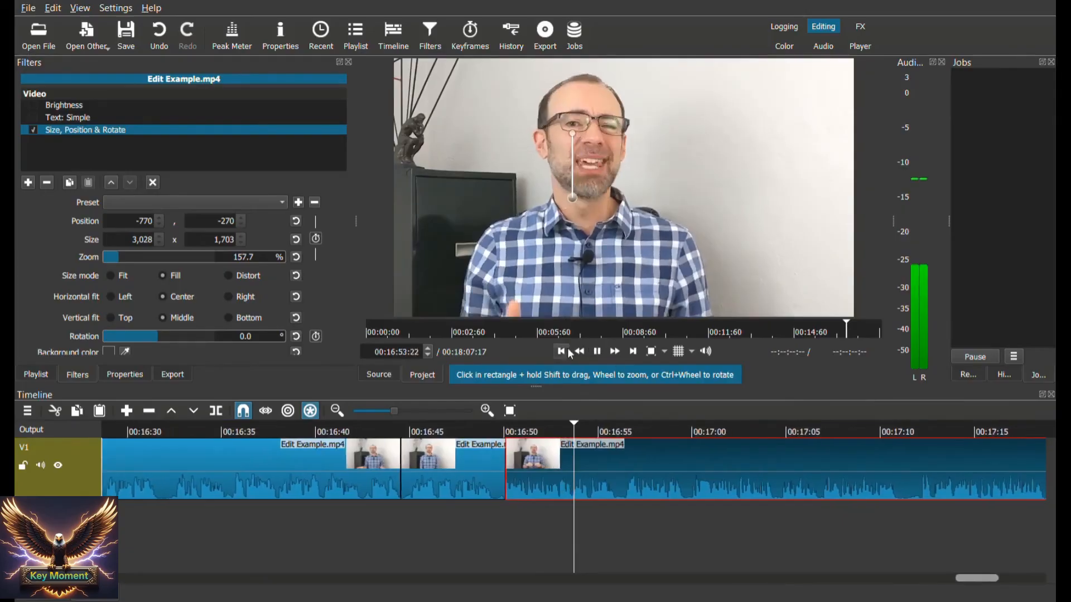
key("space")
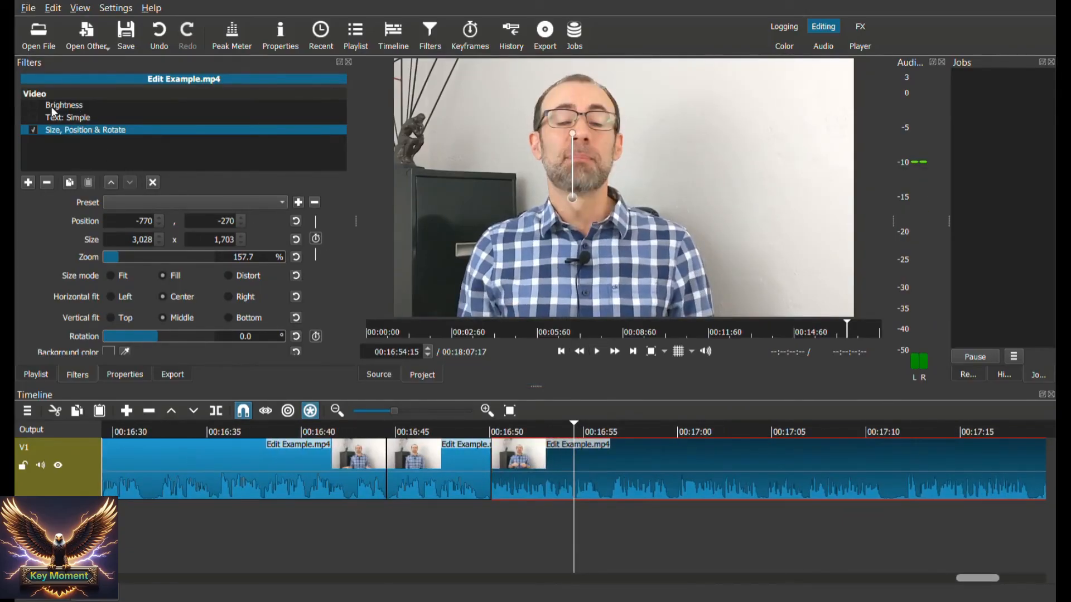
Enable the Brightness filter on the zoomed clip
left_click(51, 106)
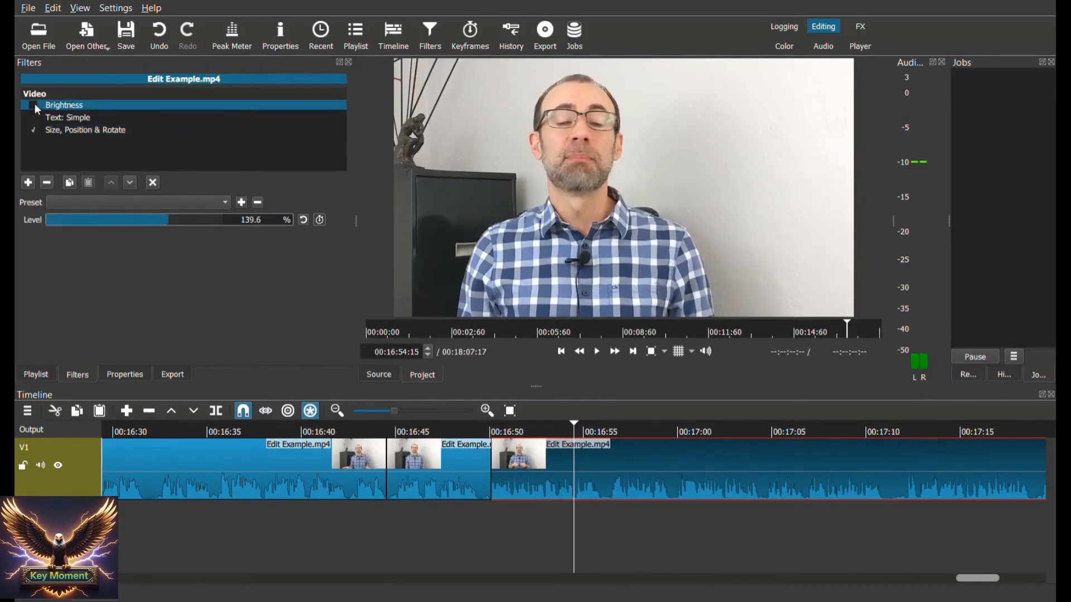
left_click(34, 105)
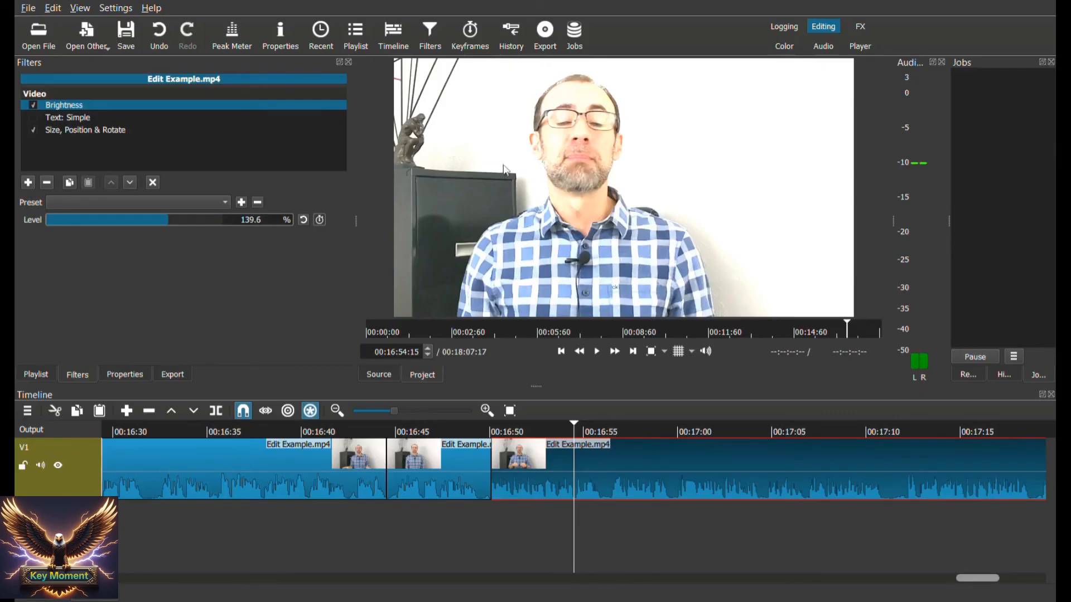
Remove the long unfiltered clip before the captioned clip, closing the gap, and return to the start of the timeline
scroll(567, 529, "up", 6)
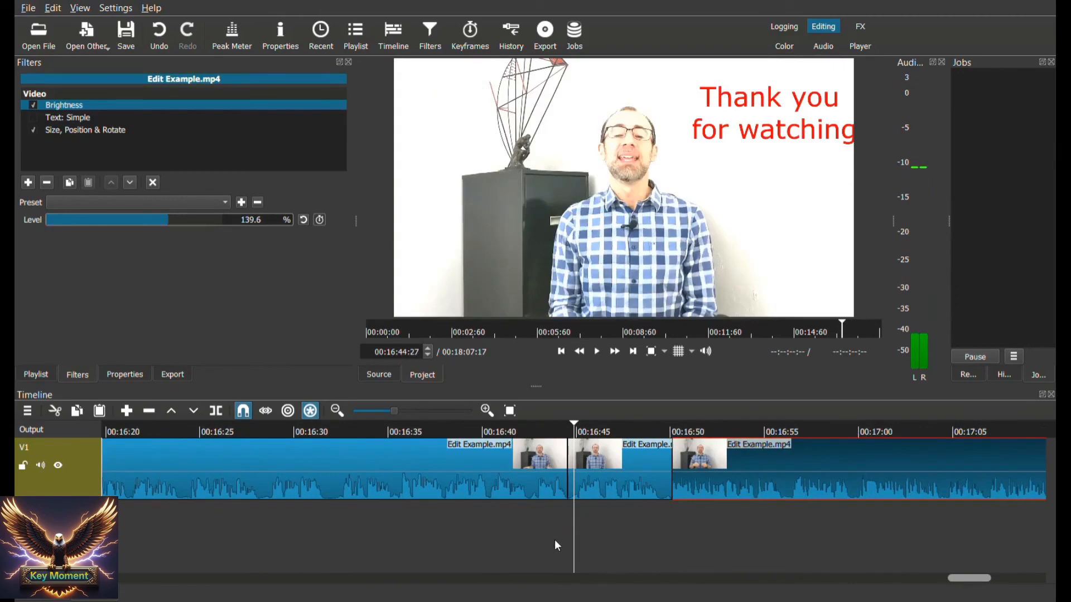
scroll(554, 539, "up", 1)
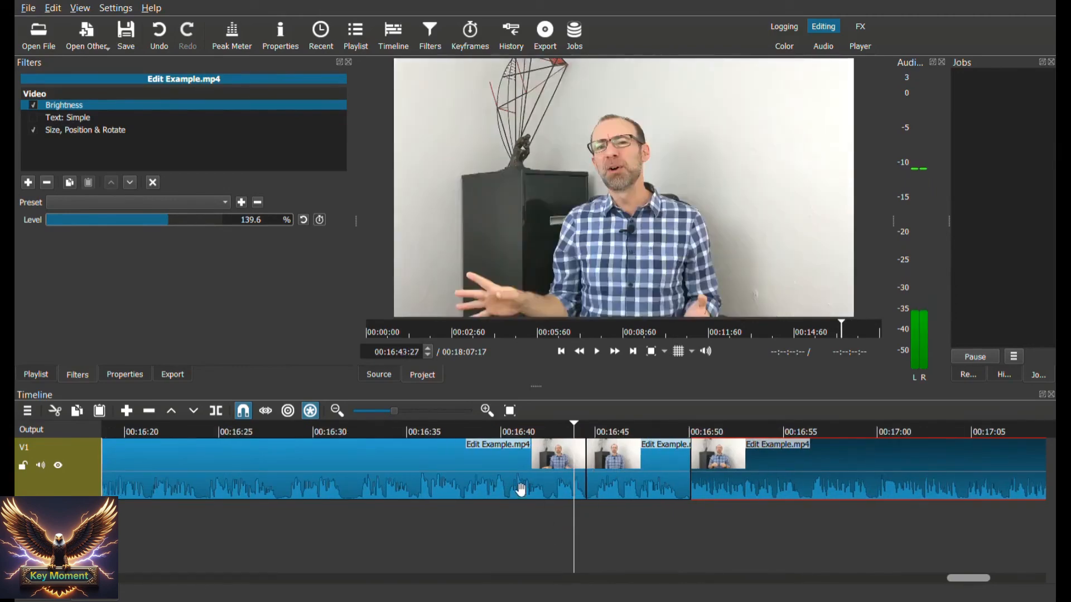
left_click(519, 489)
right_click(518, 488)
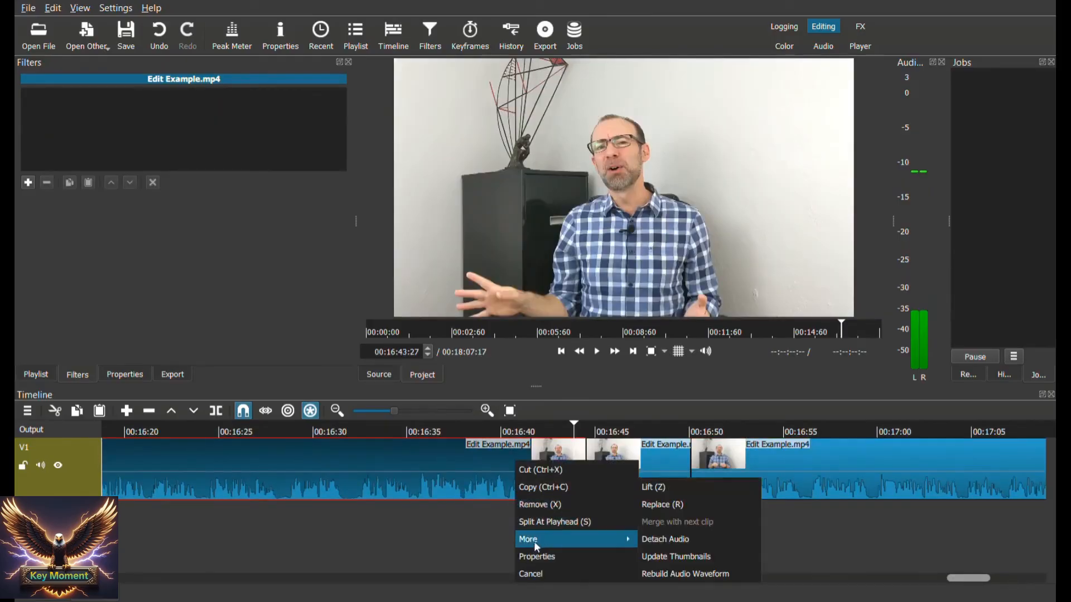
left_click(540, 507)
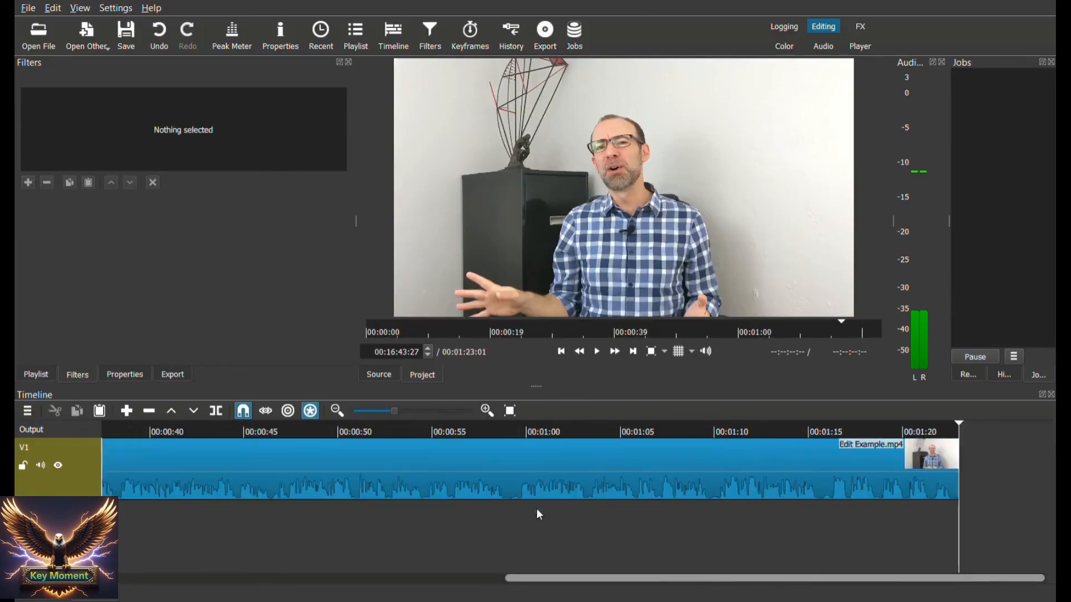
left_click_drag(566, 579, 118, 506)
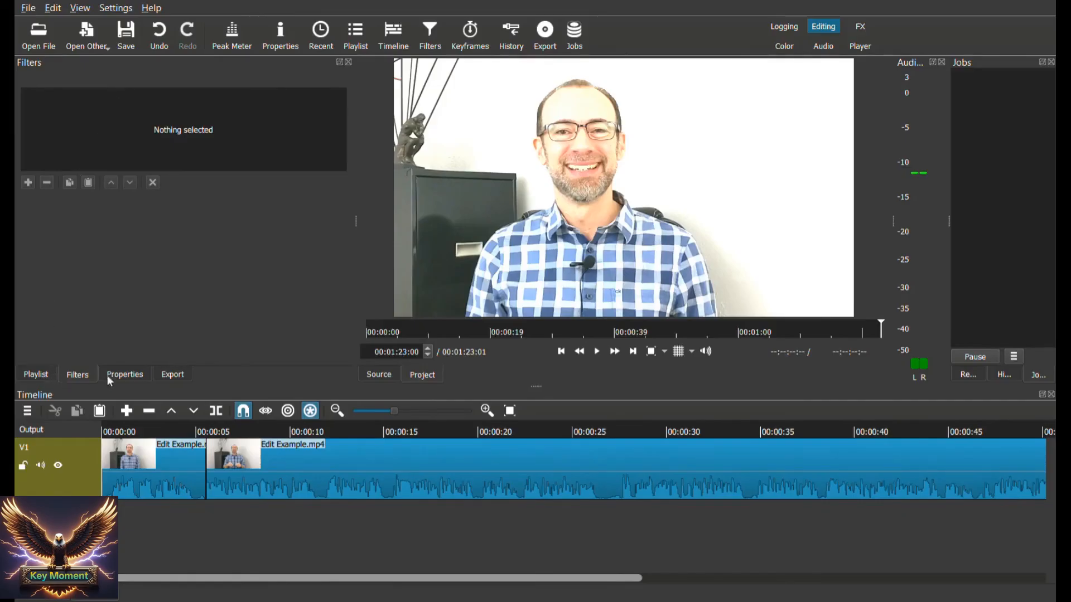
Export the timeline with the YouTube preset as an MP4 file named "example 1" in the YouTube Channel folder
left_click(39, 378)
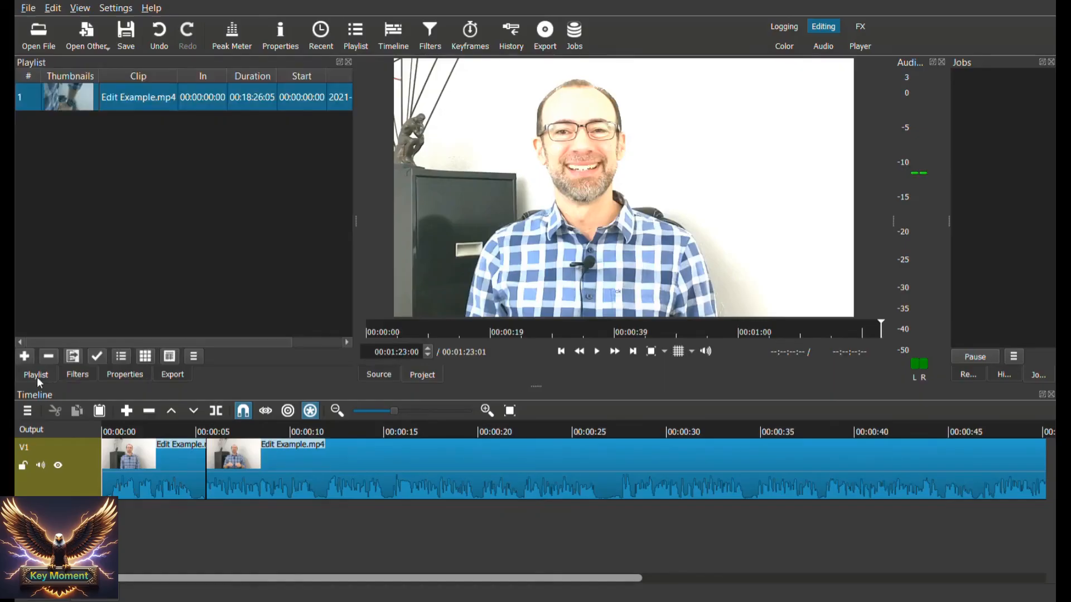
left_click(78, 379)
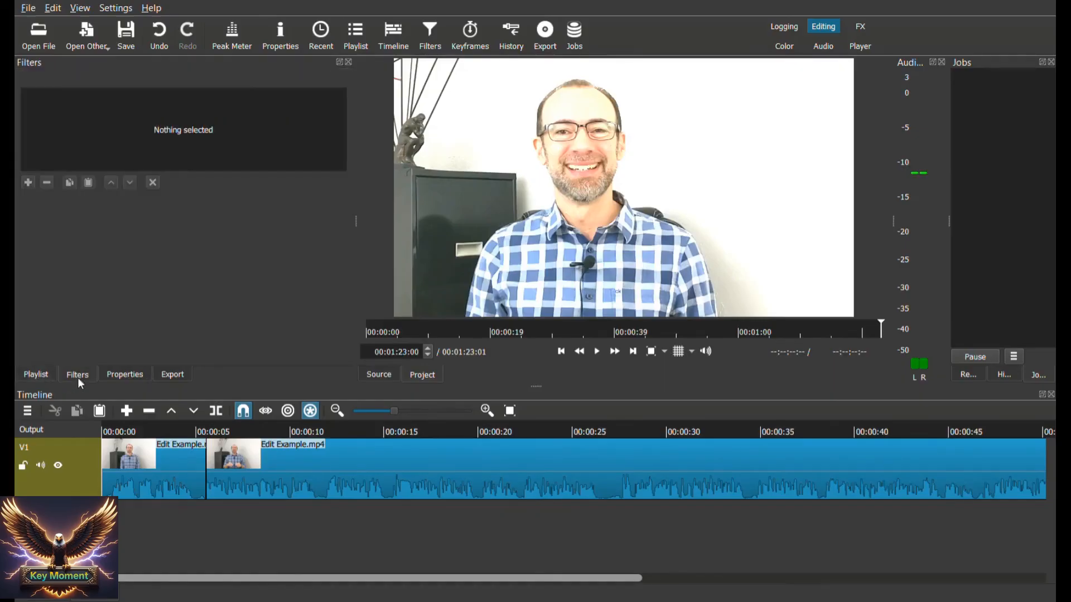
left_click(175, 374)
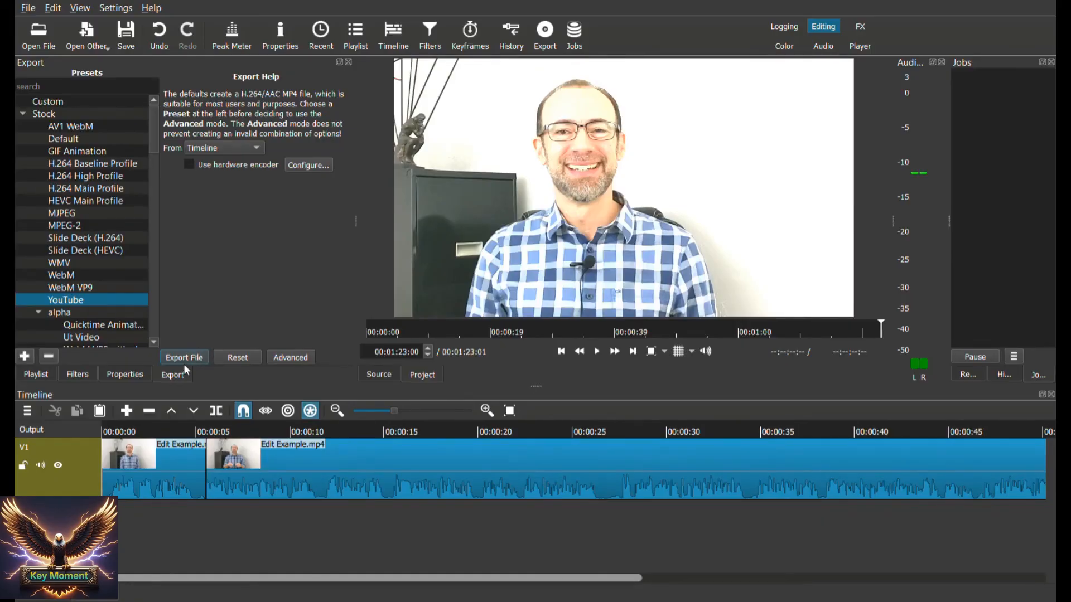
left_click(184, 358)
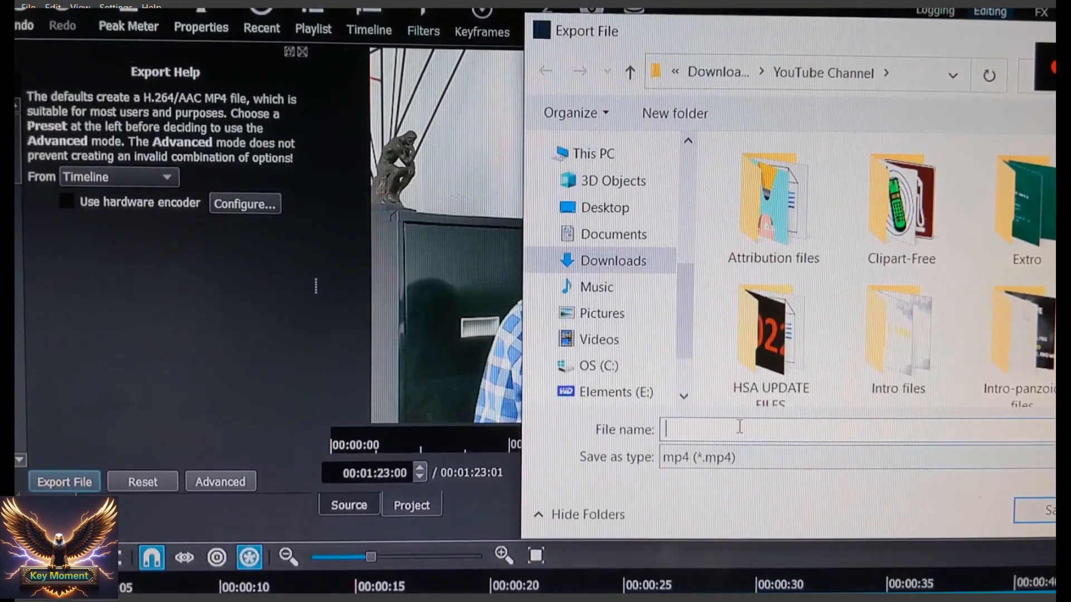
type("e")
key("BackSpace")
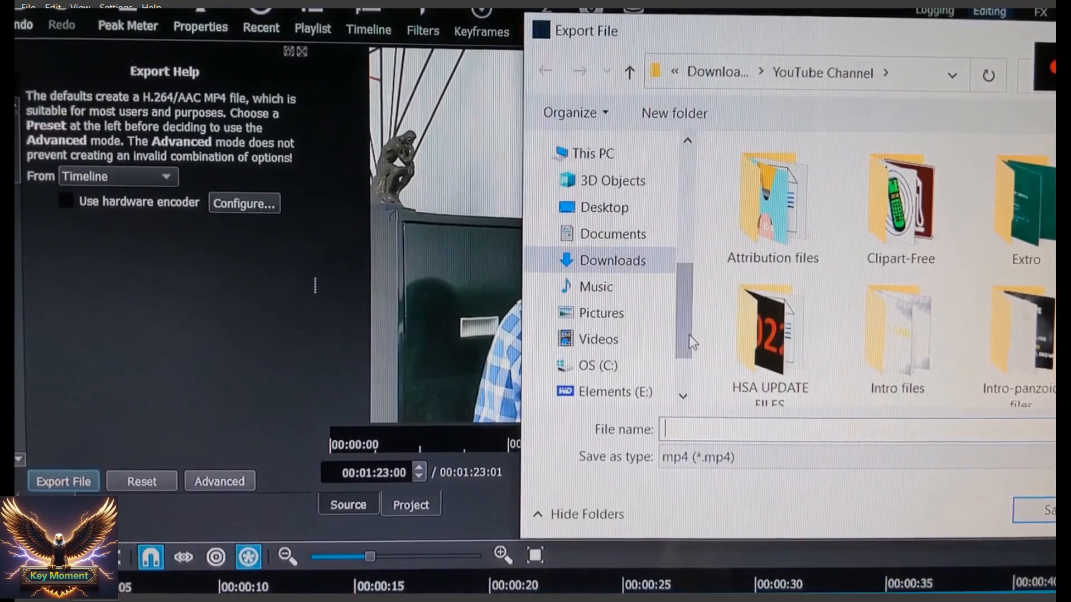
type("example 1")
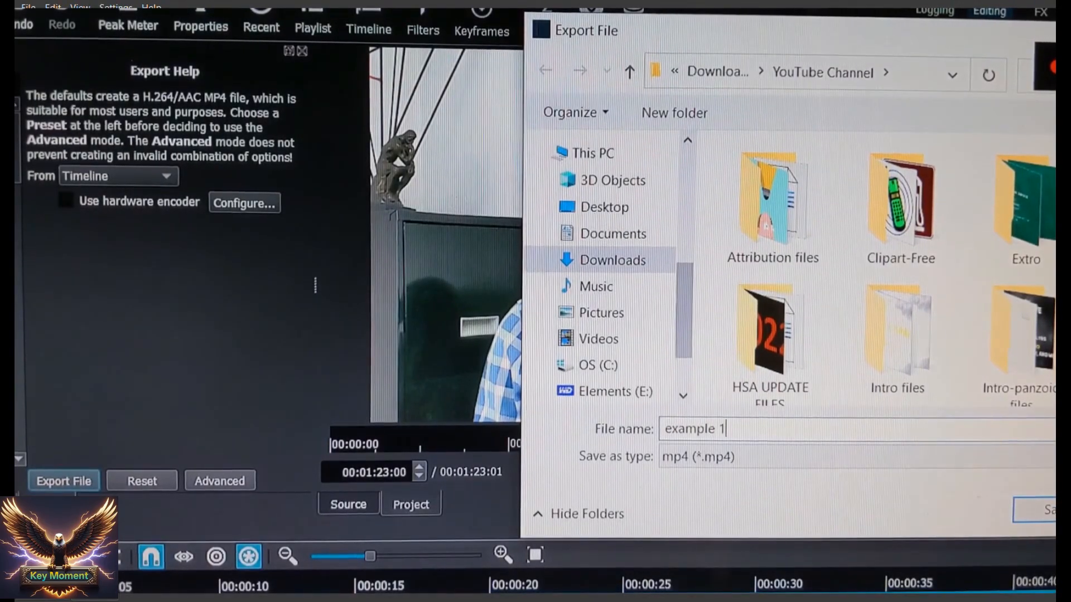
key("Return")
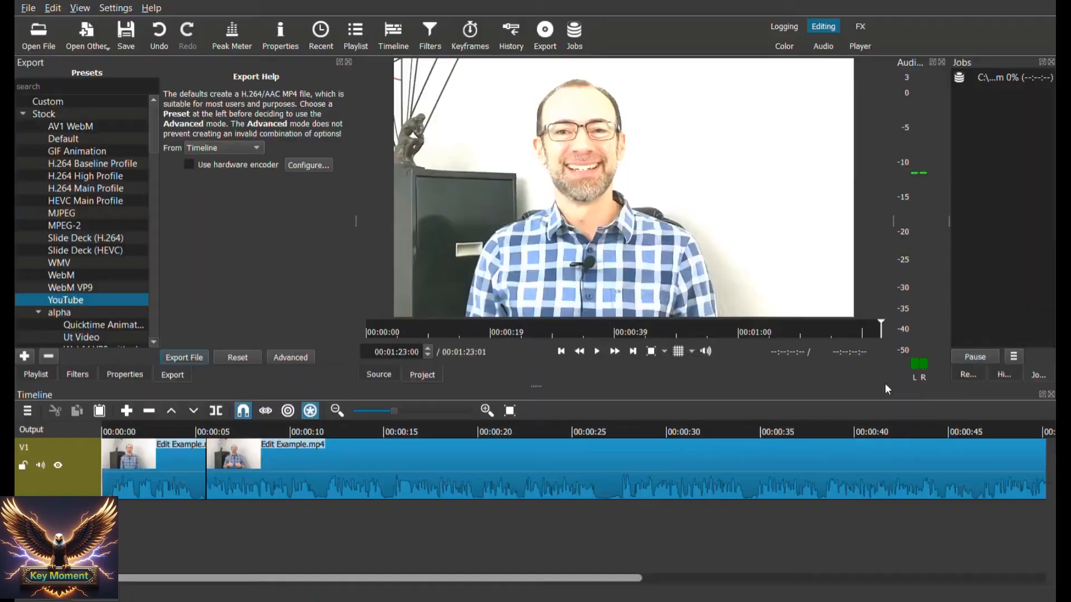